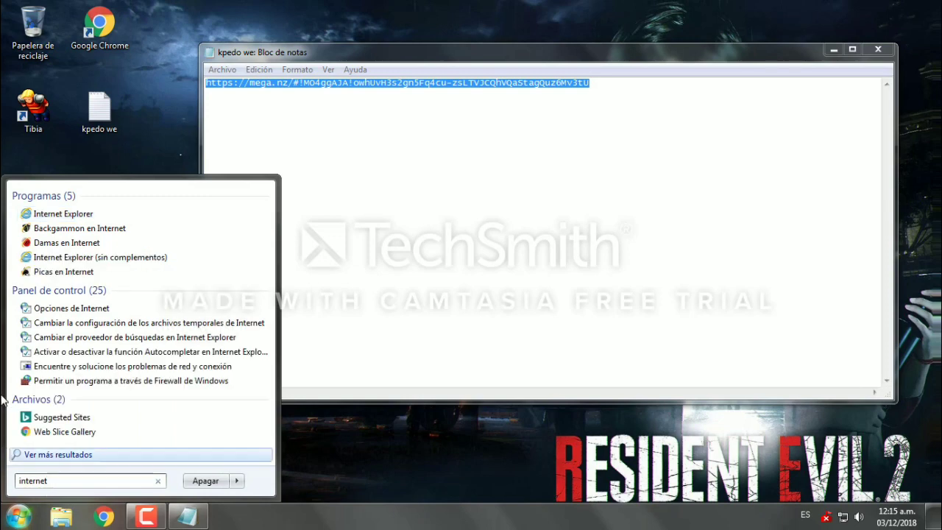
Step: Launch Internet Explorer so the copied MEGA link can be opened
click(77, 214)
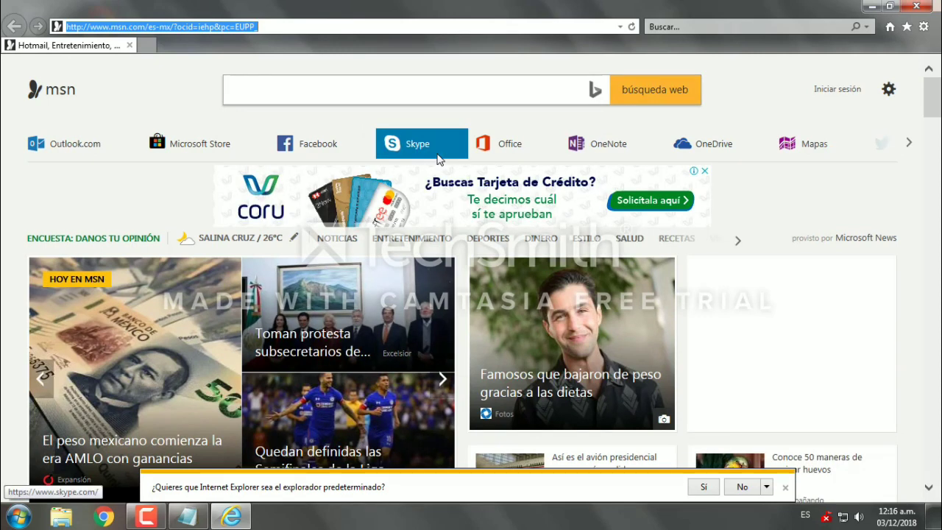
Step: Open the pasted MEGA link, decline the default-browser prompt, and save Tibia8.60yElf.rar to disk
mouse_move(438, 160)
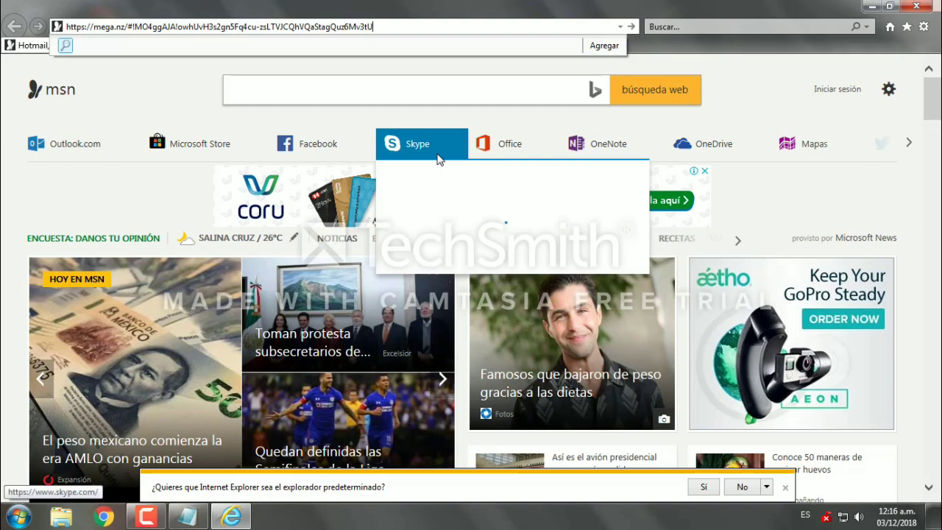
key(Return)
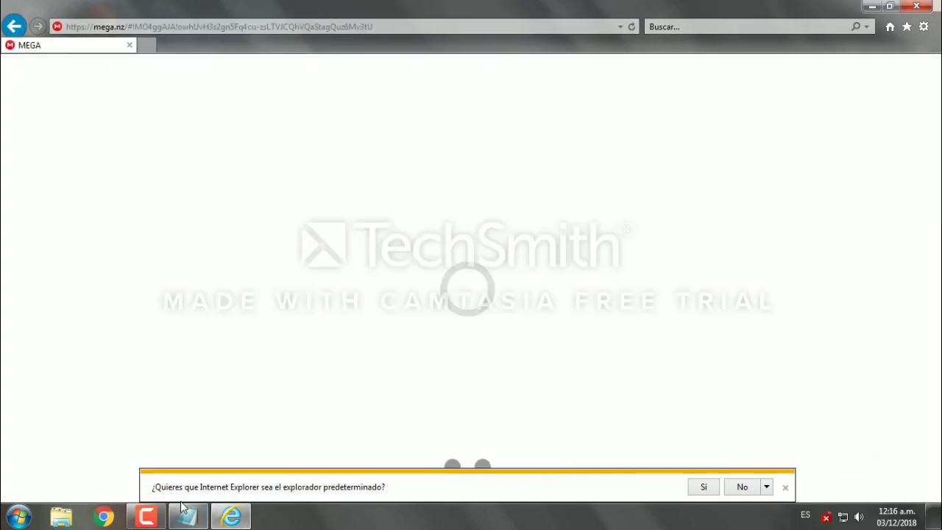
click(740, 489)
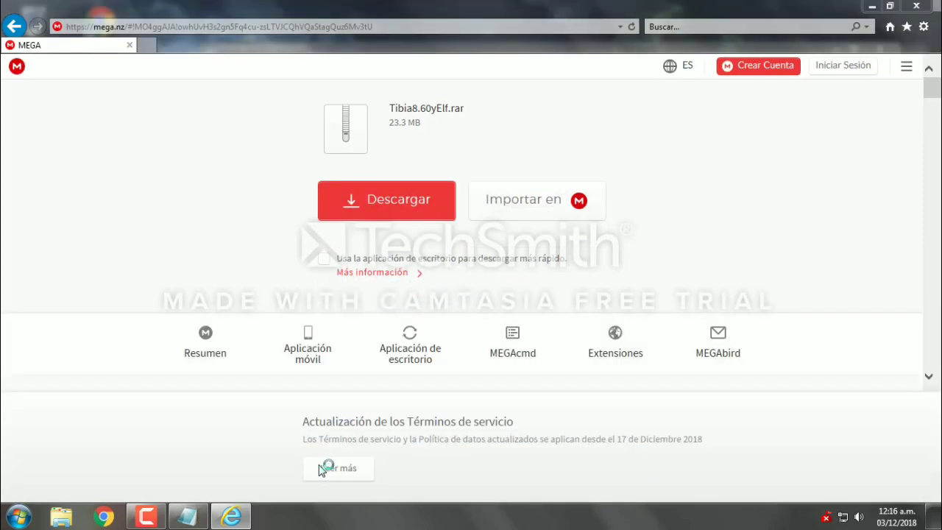
click(391, 213)
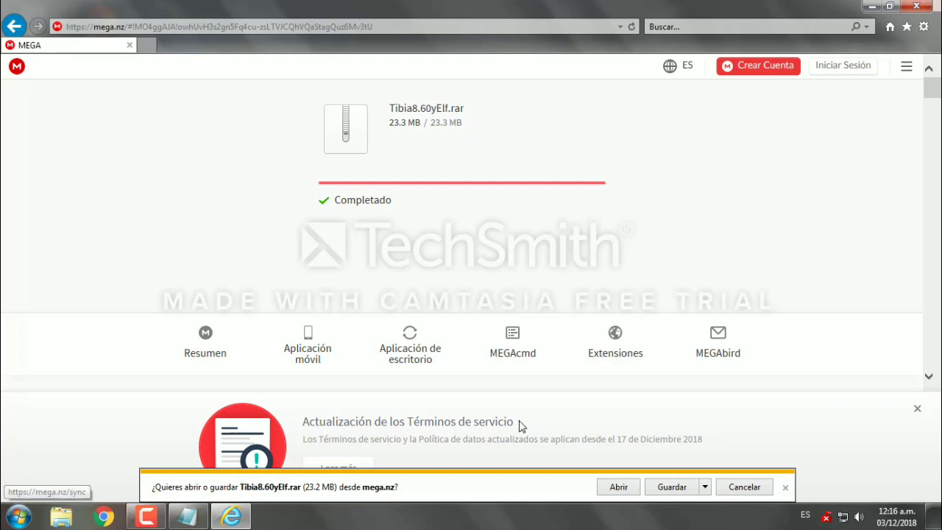
click(666, 488)
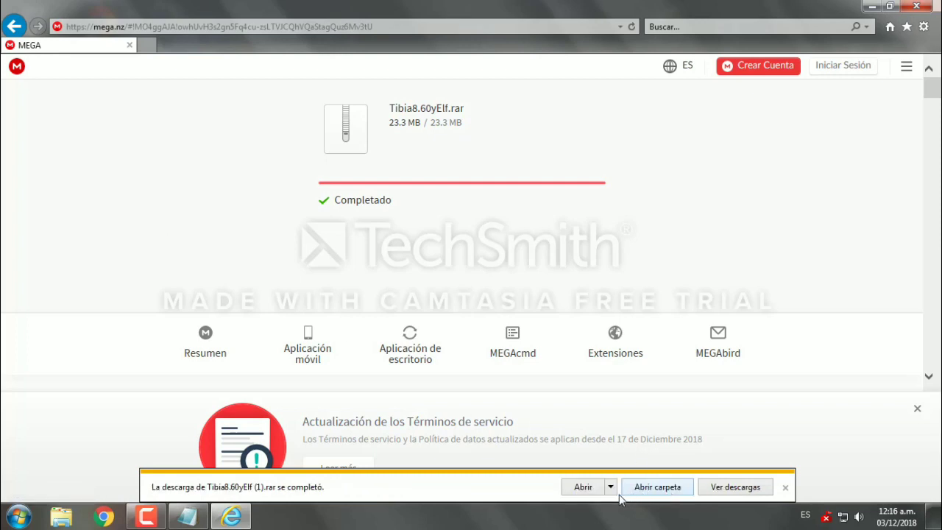
Step: Close Internet Explorer and Notepad and go to Documentos > Descargas
click(916, 5)
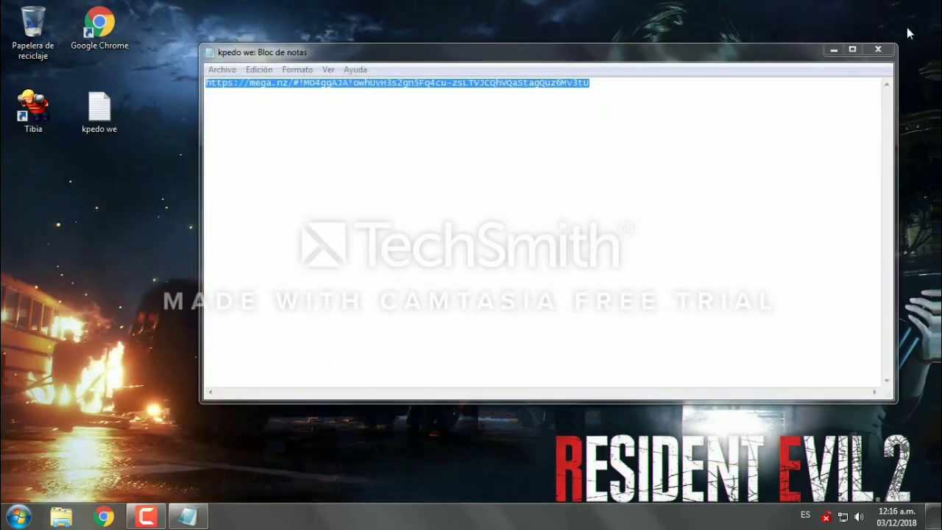
click(876, 49)
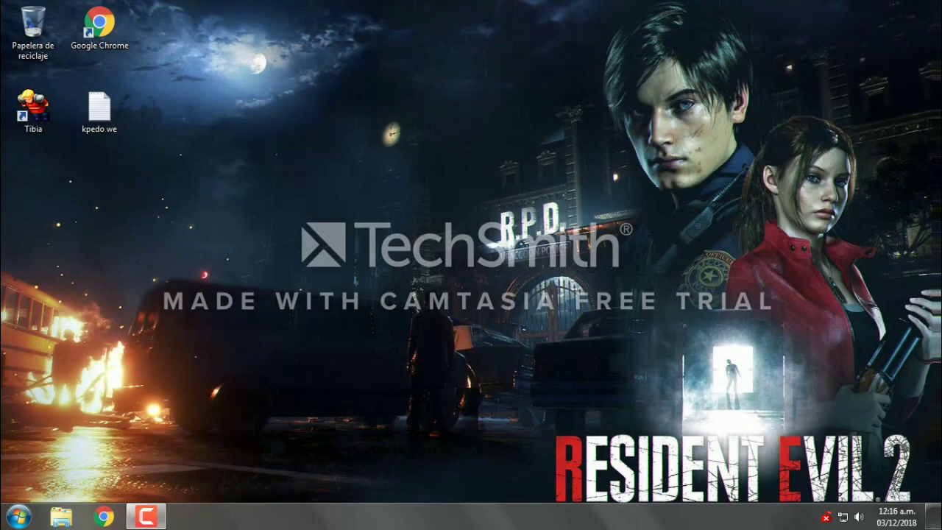
key(super)
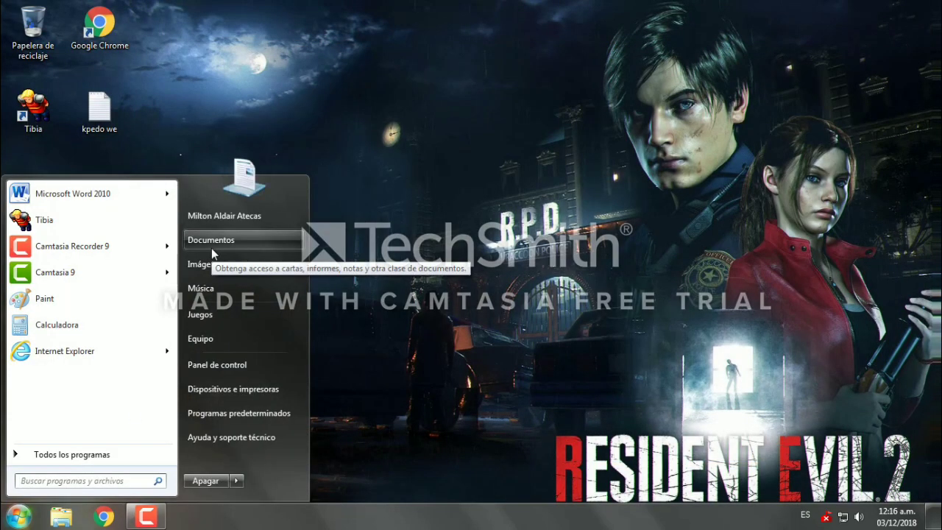
click(212, 249)
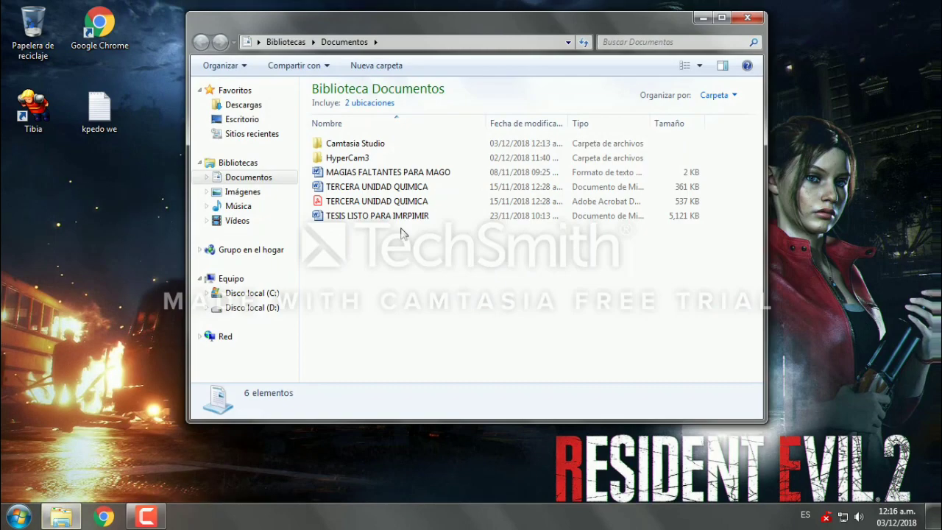
click(233, 107)
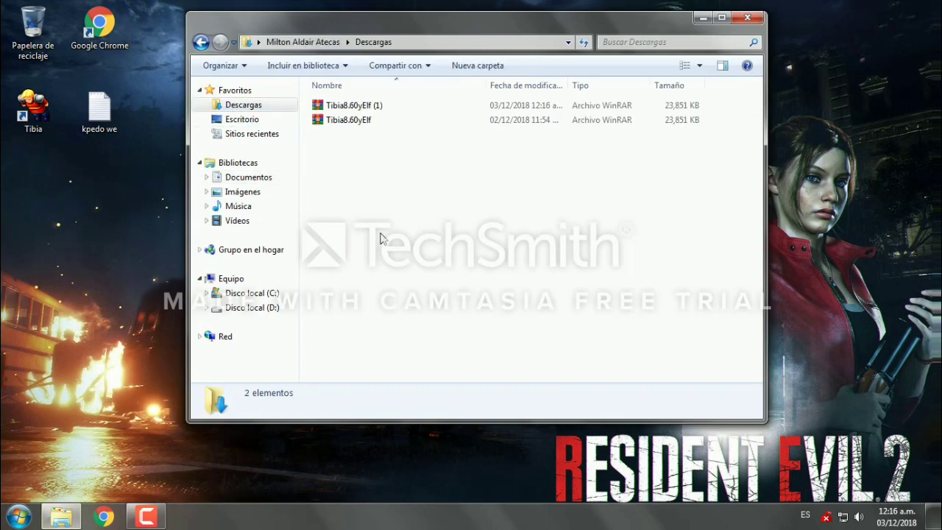
Step: Extract Tibia8.60yElf here, then delete both Tibia8.60yElf .rar archives
click(350, 122)
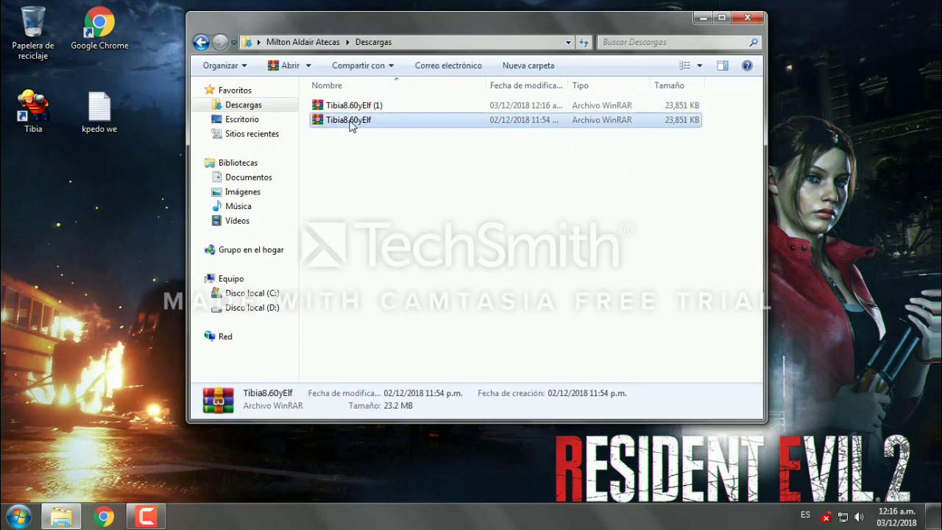
right_click(351, 122)
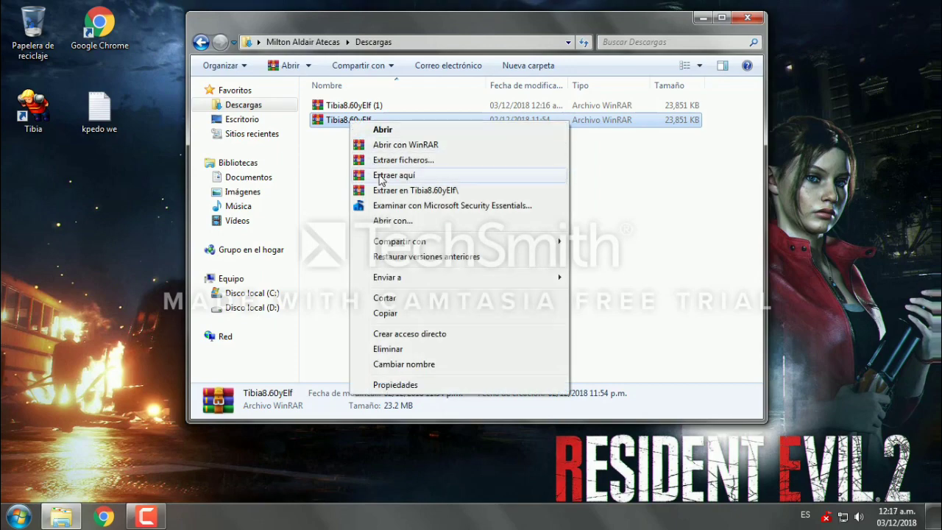
click(380, 177)
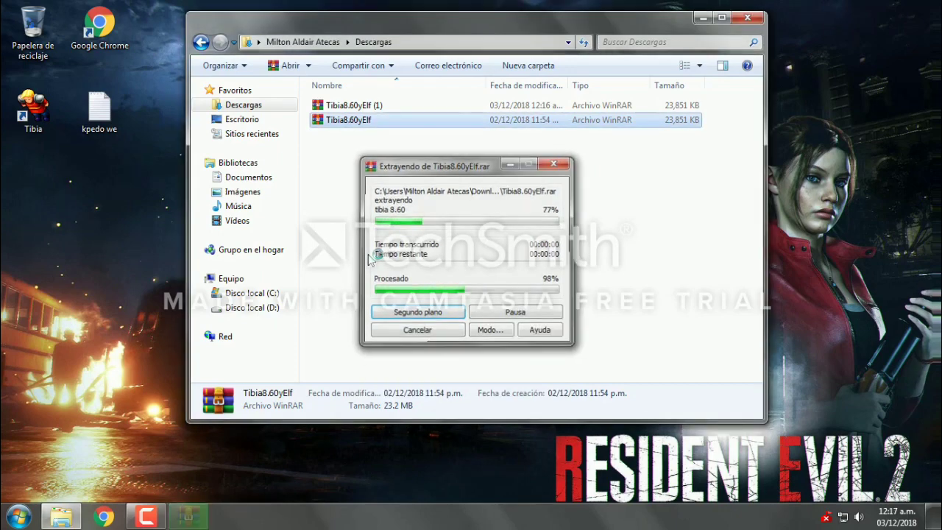
drag(364, 185, 346, 147)
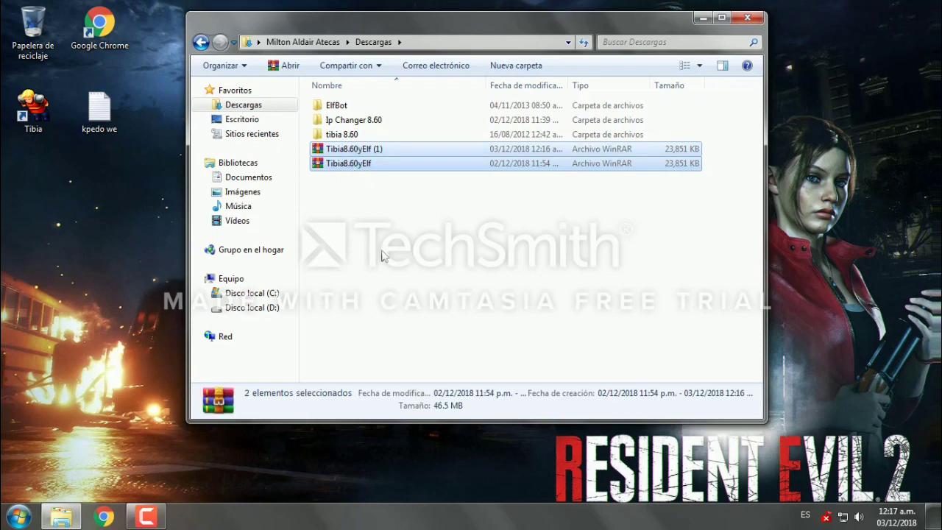
key(Delete)
key(Return)
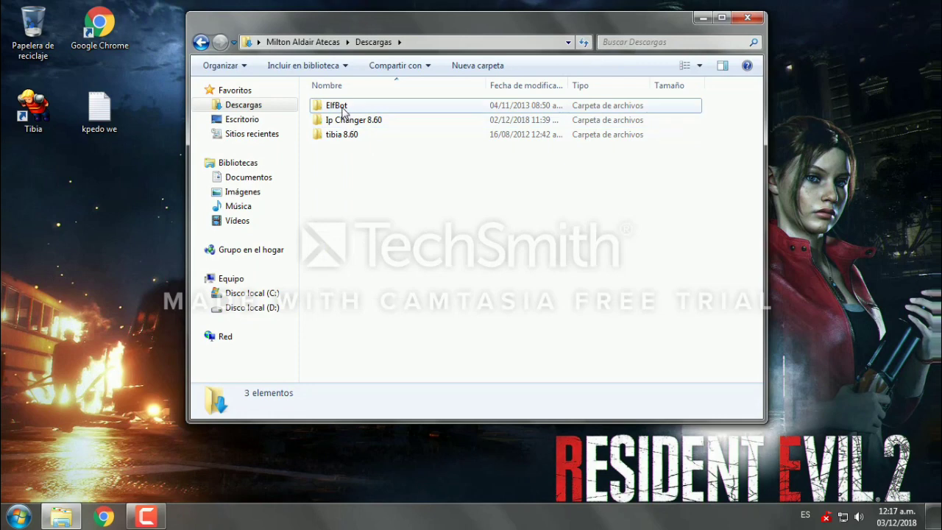
Step: Run setup-4.5.9 from the ElfBot folder as administrator, with English as the setup language
double_click(343, 110)
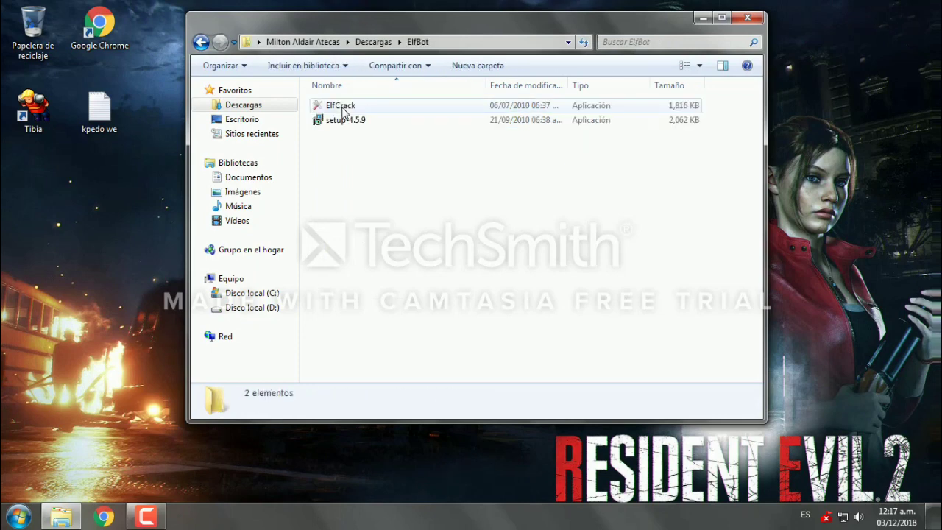
click(355, 127)
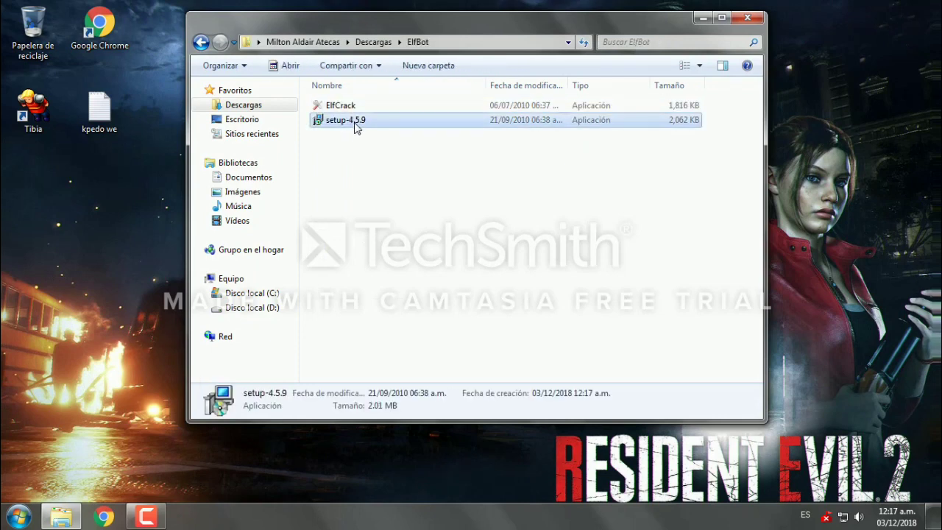
right_click(354, 127)
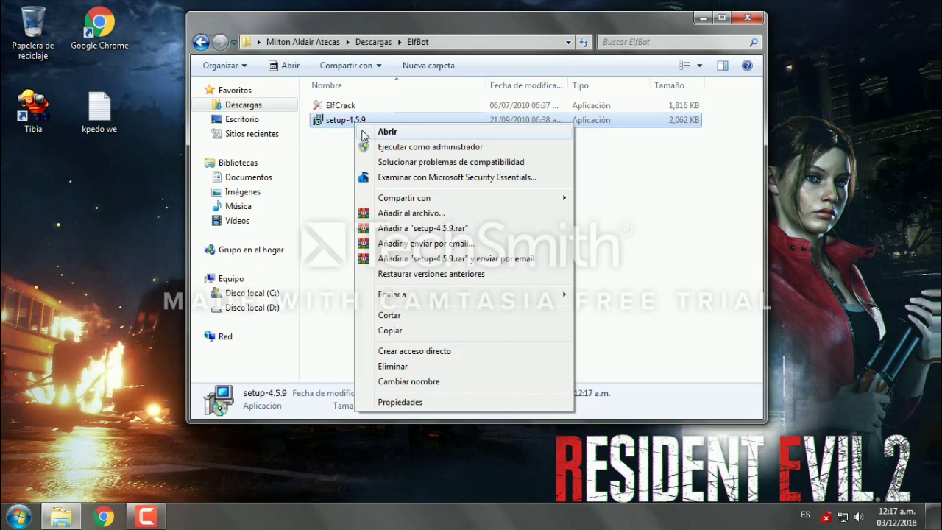
click(412, 147)
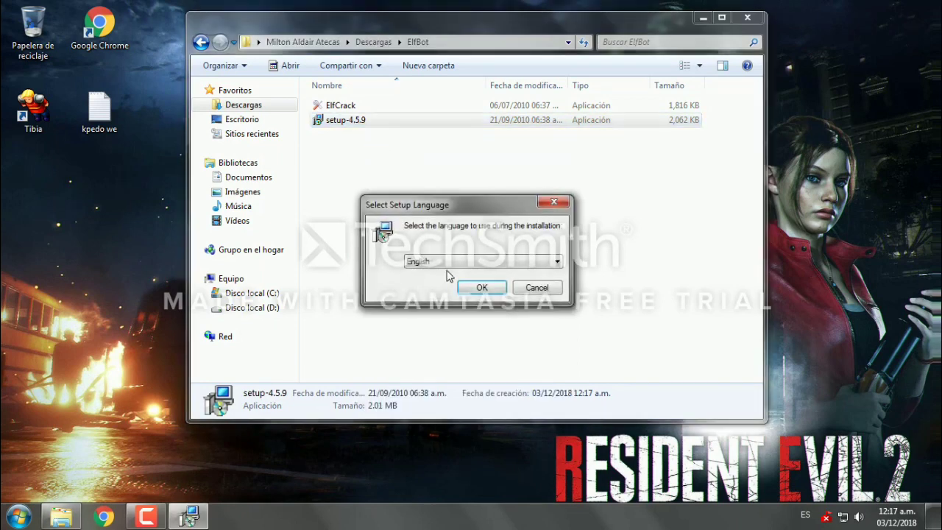
click(482, 287)
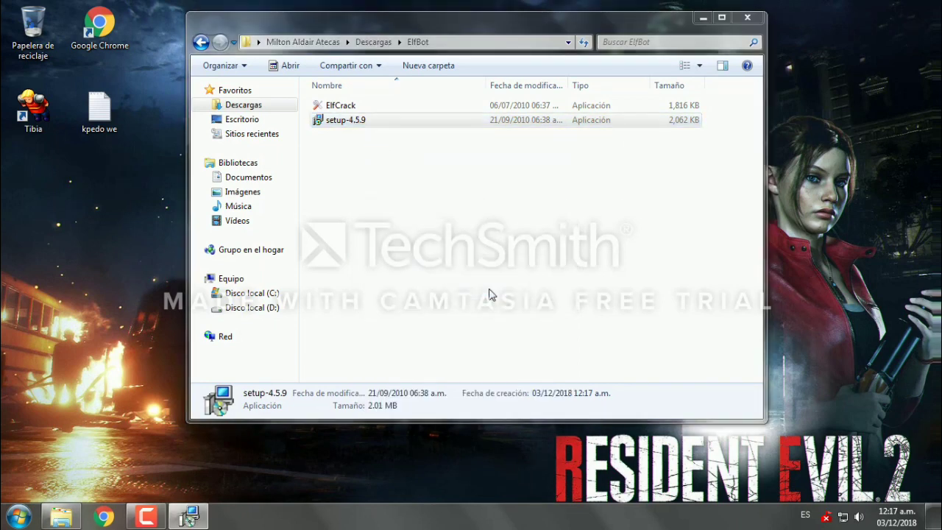
Step: Accept the license and install ElfBot NG into its existing default folder, without launching it afterwards
click(542, 368)
click(373, 330)
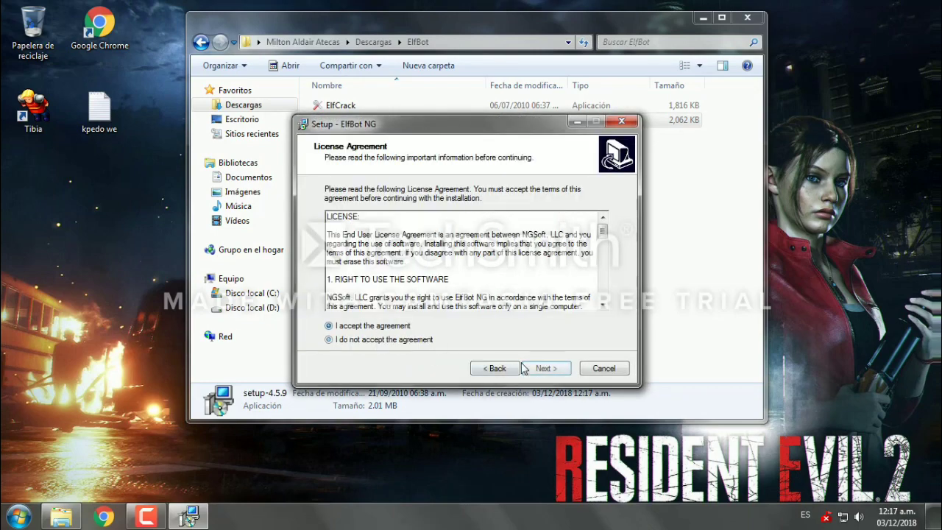
click(542, 368)
click(542, 368)
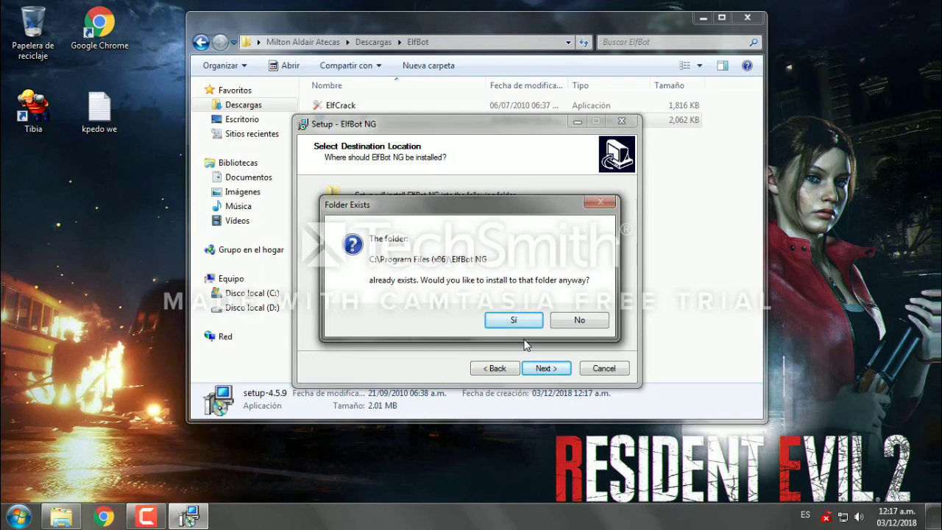
click(517, 320)
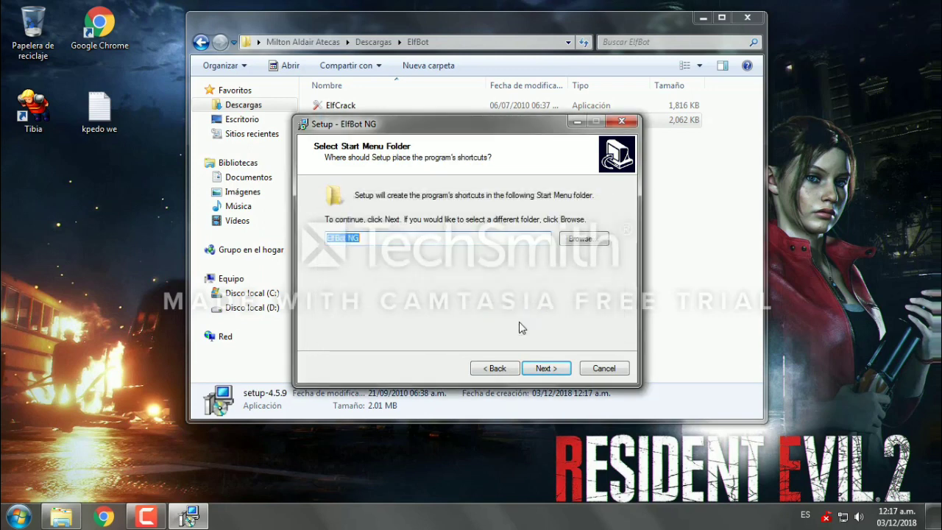
click(550, 370)
click(548, 370)
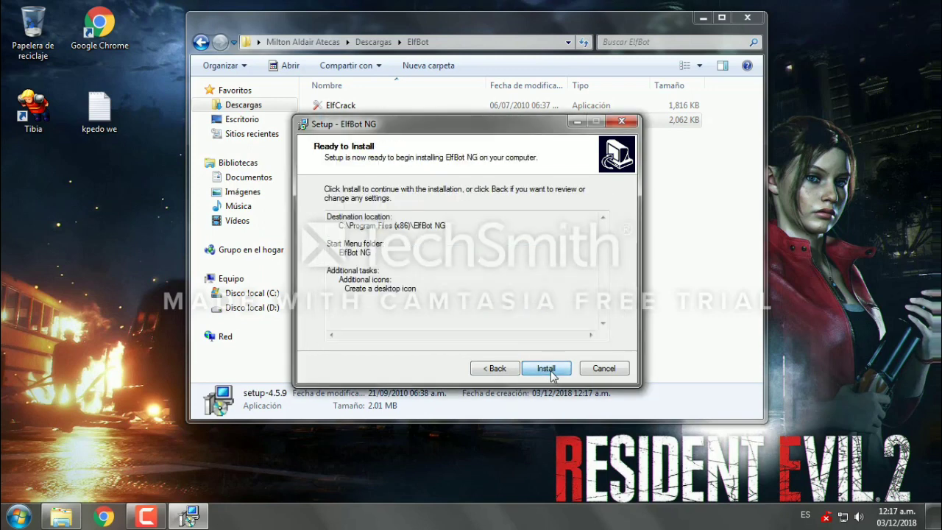
click(548, 370)
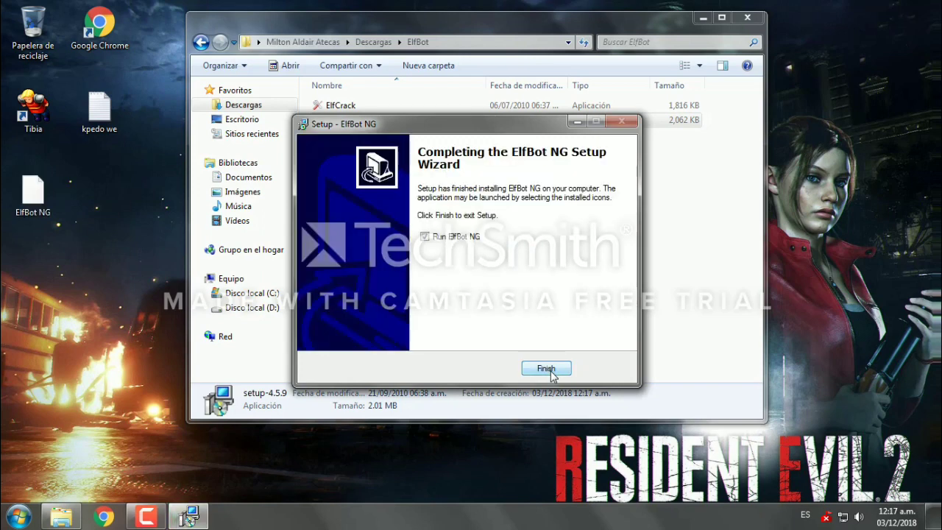
click(425, 237)
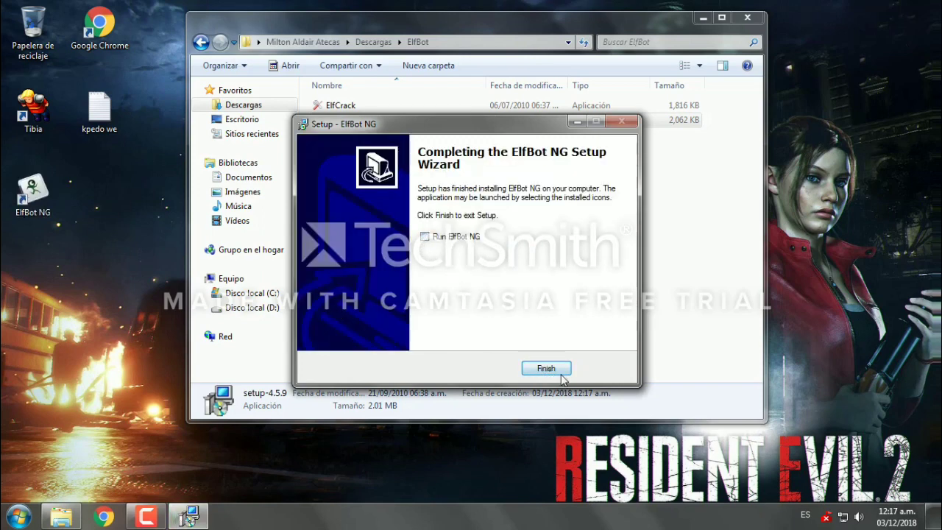
click(546, 368)
drag(44, 193, 85, 210)
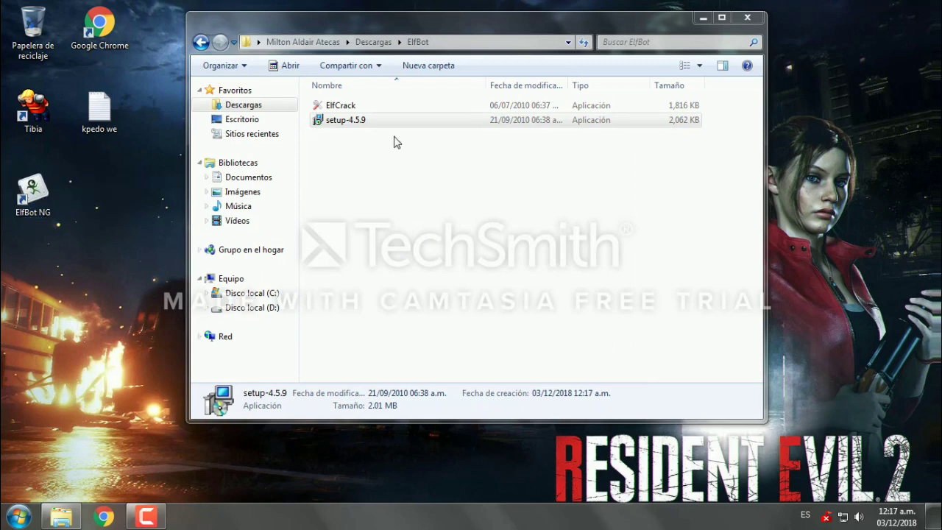
Step: Return to Descargas, look inside Ip Changer 8.60, then open the tibia 8.60 folder
click(206, 46)
click(204, 44)
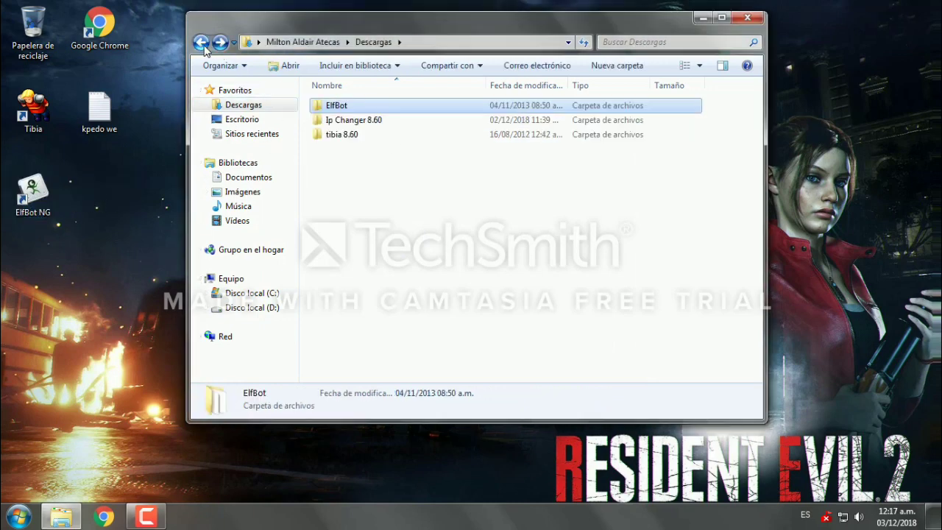
double_click(358, 123)
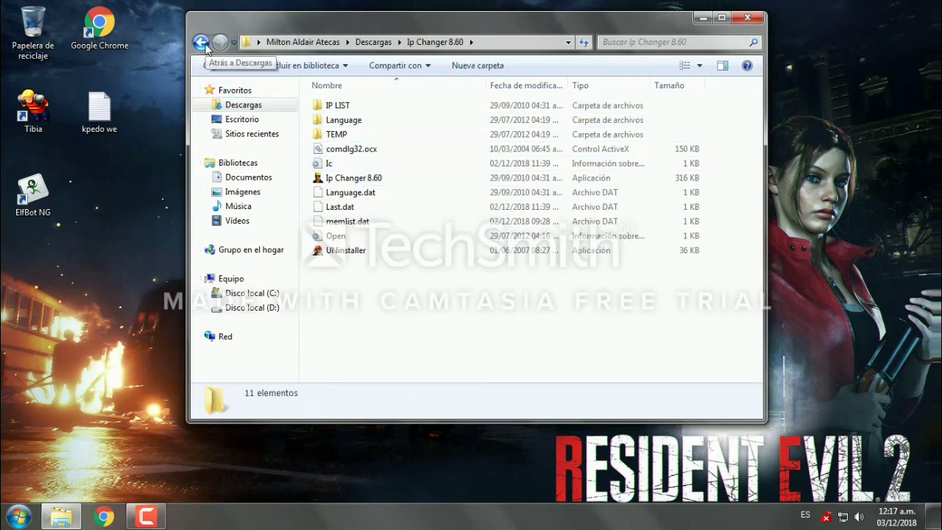
click(201, 42)
double_click(331, 137)
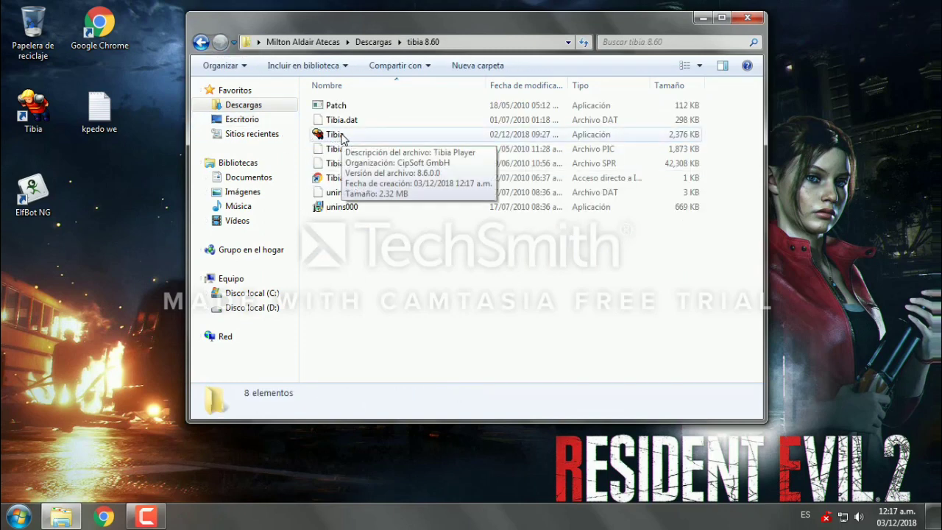
Step: Test-launch Tibia.exe, close the game, and go back to Descargas
double_click(342, 137)
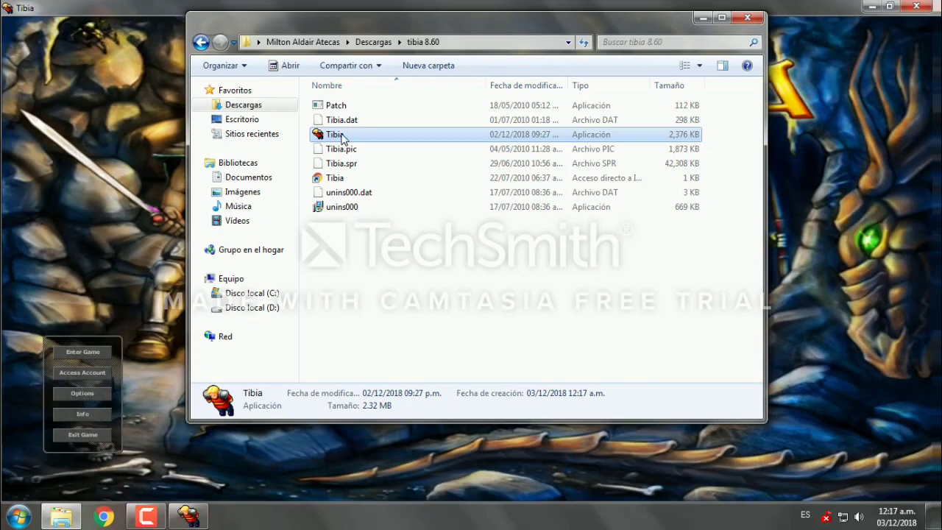
click(319, 484)
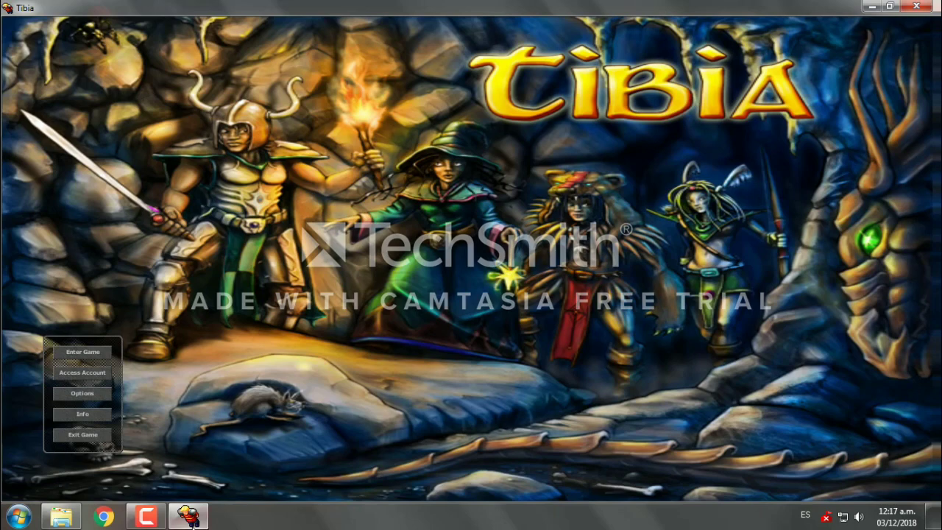
click(188, 516)
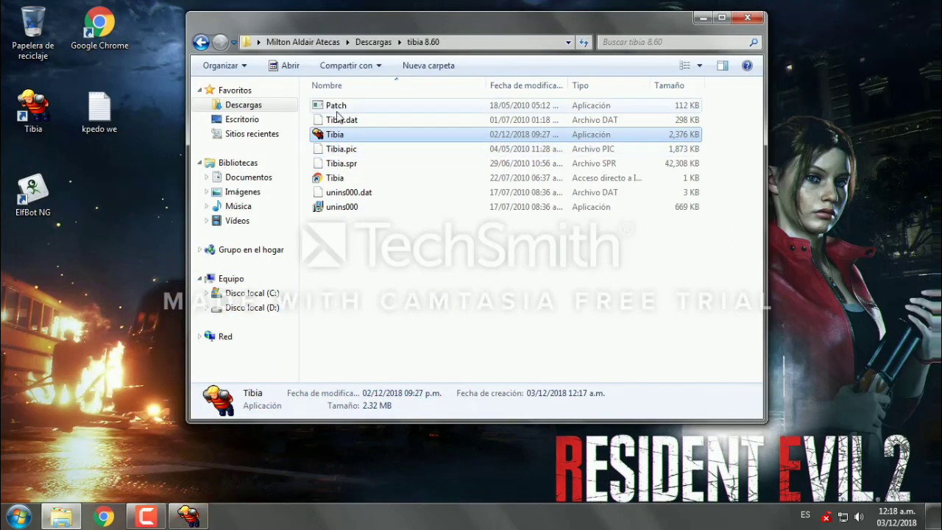
click(185, 515)
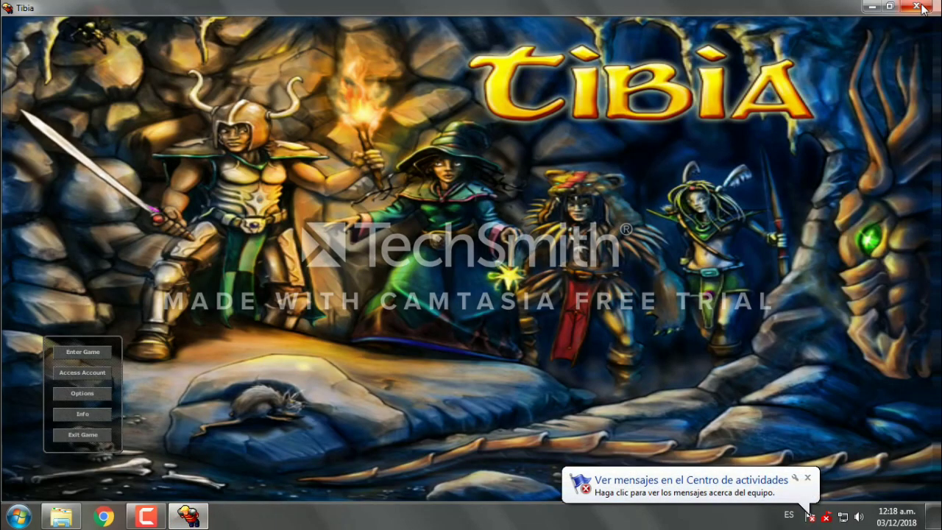
click(916, 7)
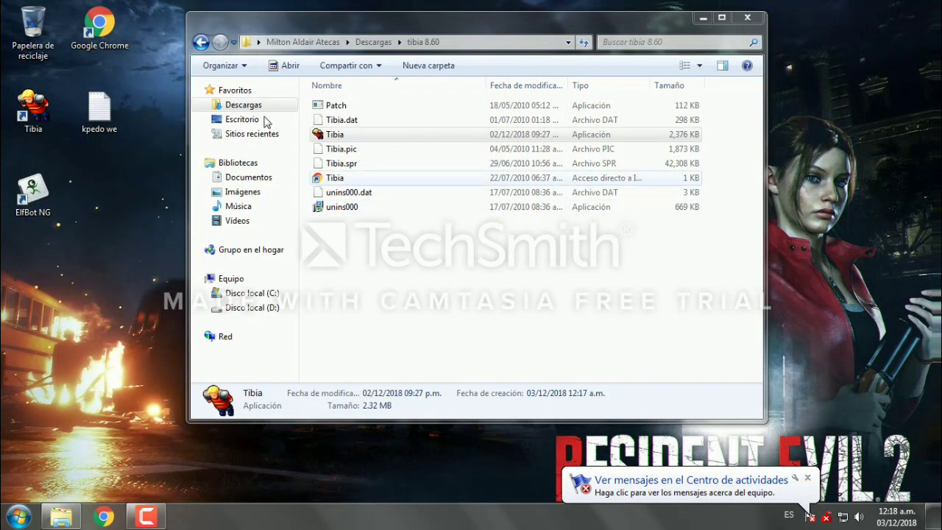
click(200, 42)
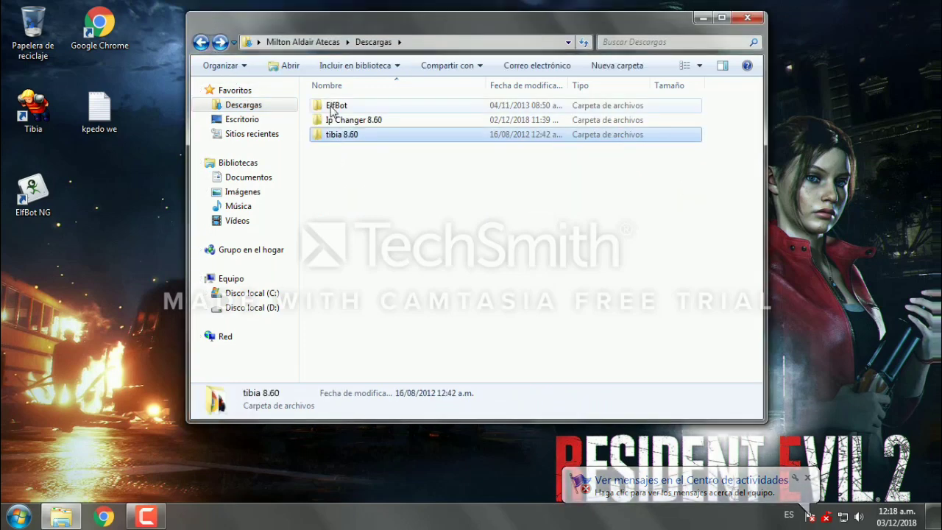
Step: Open the ElfBot folder and bring up the context menu for ElfCrack
double_click(335, 109)
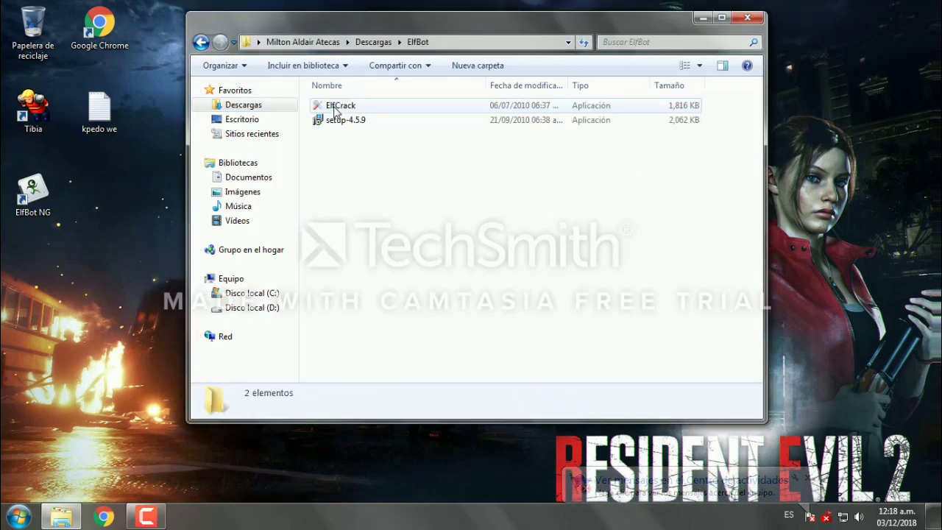
click(351, 110)
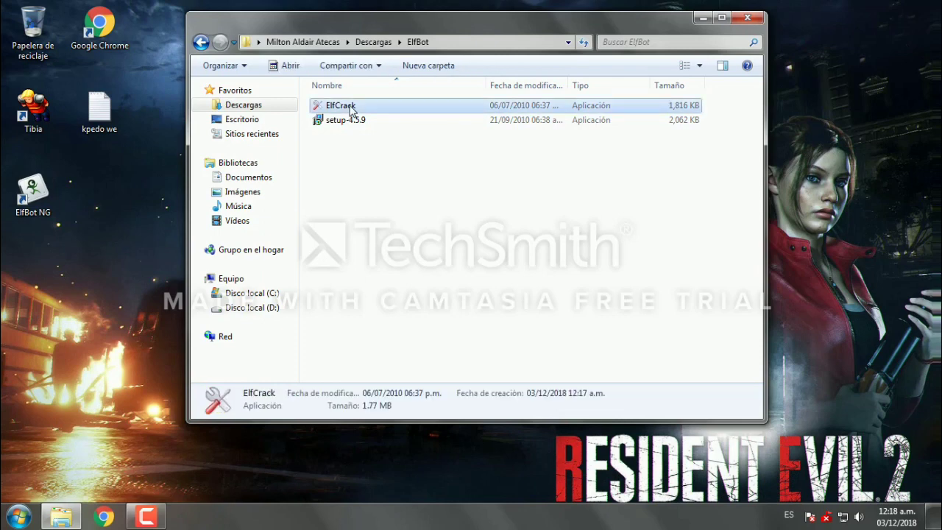
right_click(351, 111)
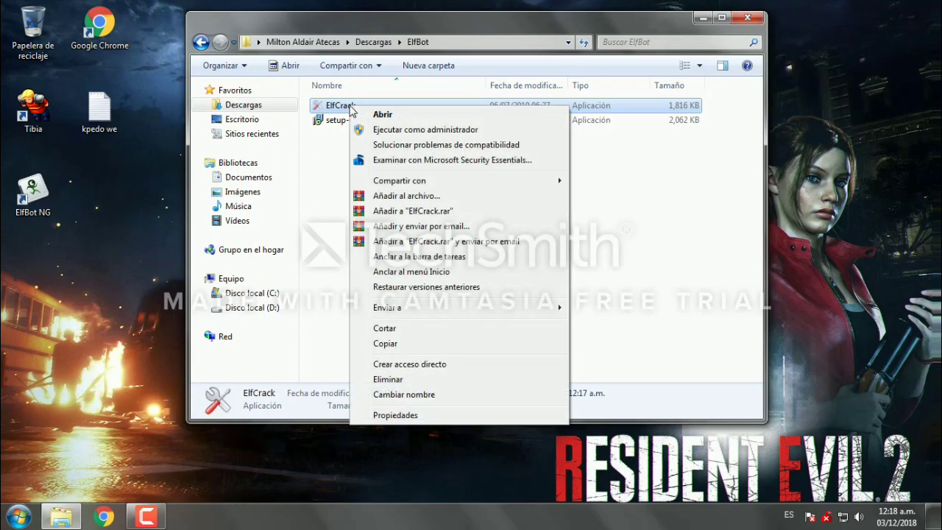
Step: Launch ElfCrack as administrator and browse for its Tibia 8.60 executable
click(377, 131)
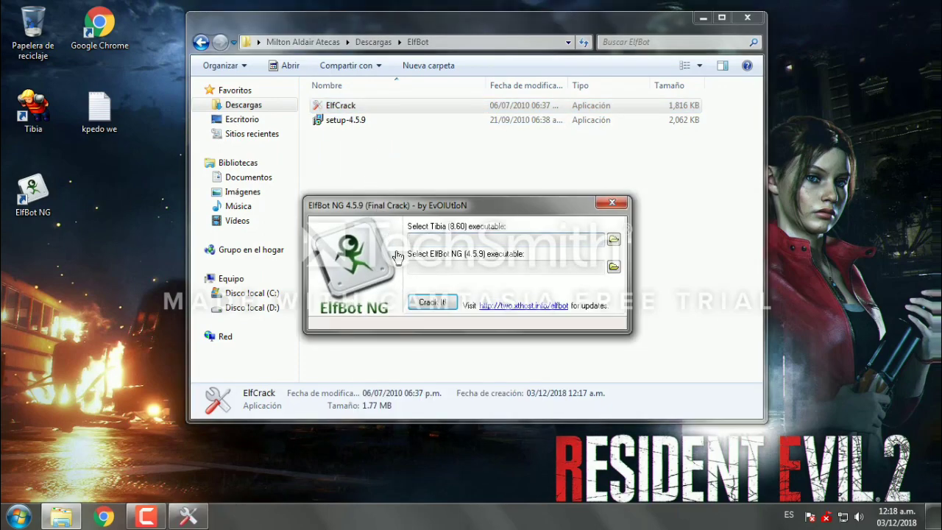
drag(449, 207, 495, 233)
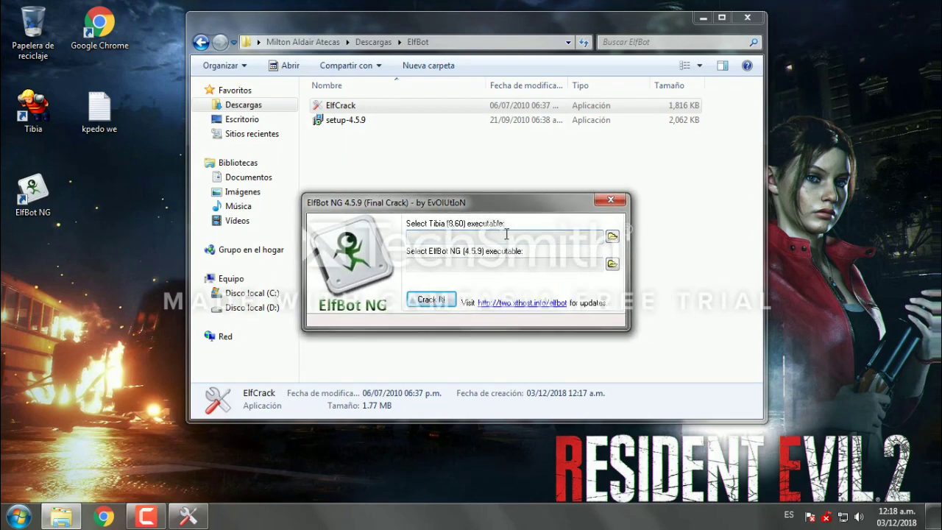
click(611, 237)
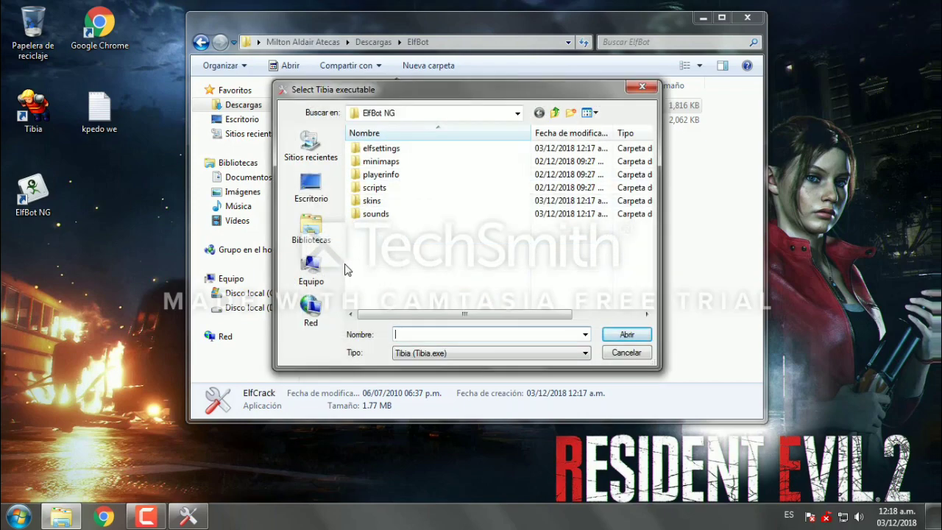
drag(425, 94, 609, 130)
Step: Navigate via Sitios recientes to Descargas > tibia 8.60 and select Tibia.exe
click(495, 263)
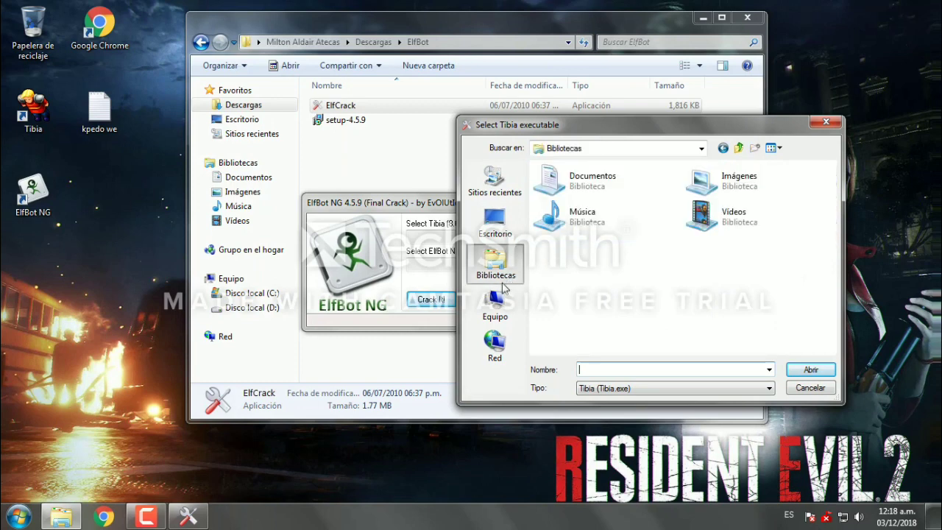
click(499, 315)
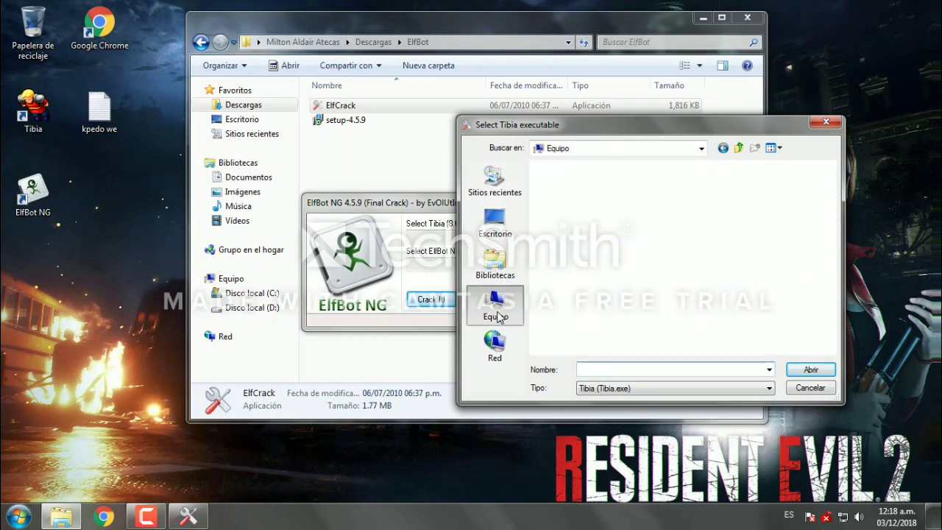
click(494, 265)
double_click(609, 180)
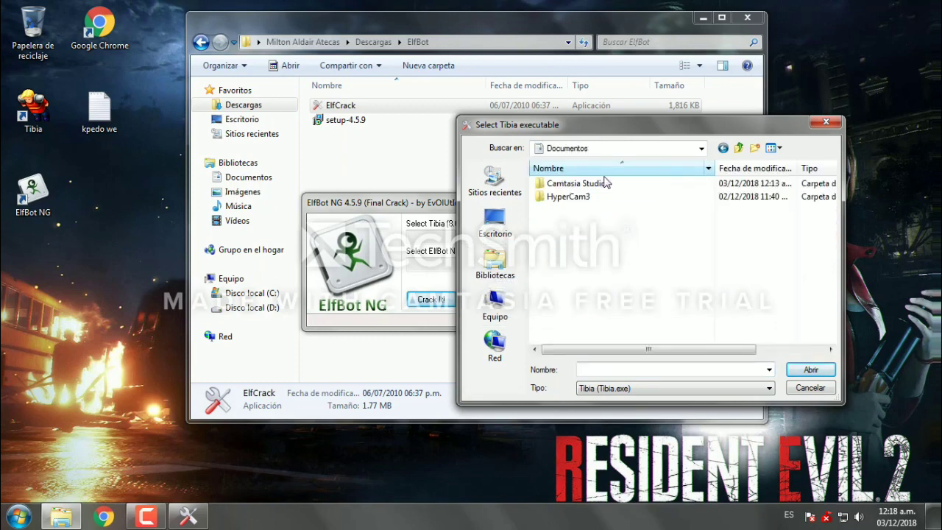
click(486, 225)
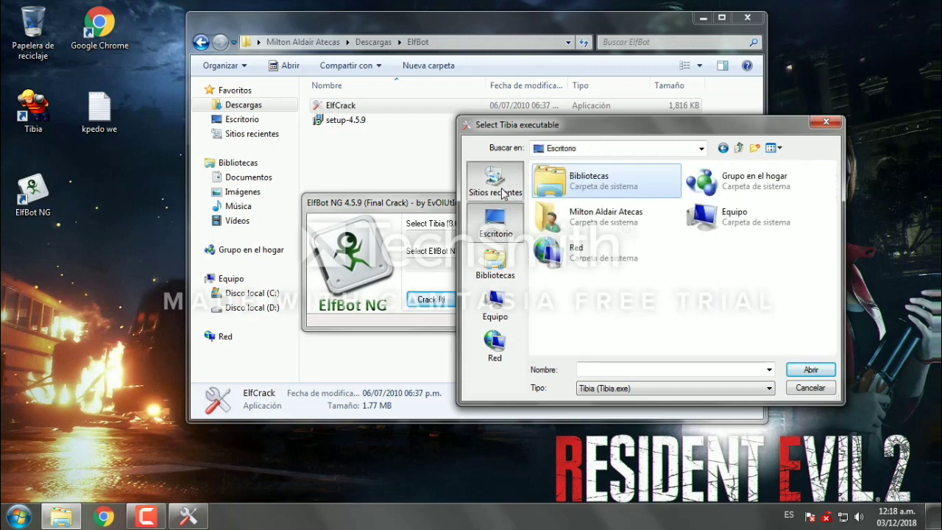
click(498, 184)
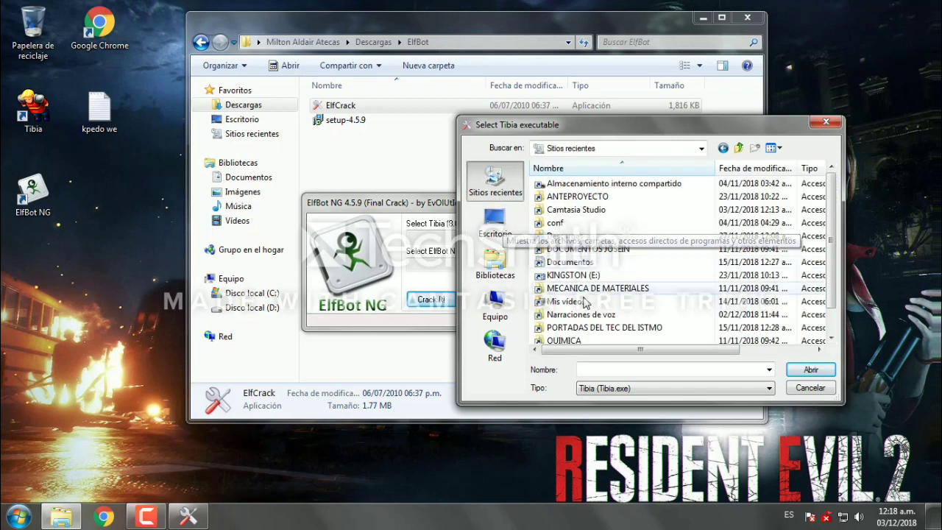
scroll(582, 247, down, 1)
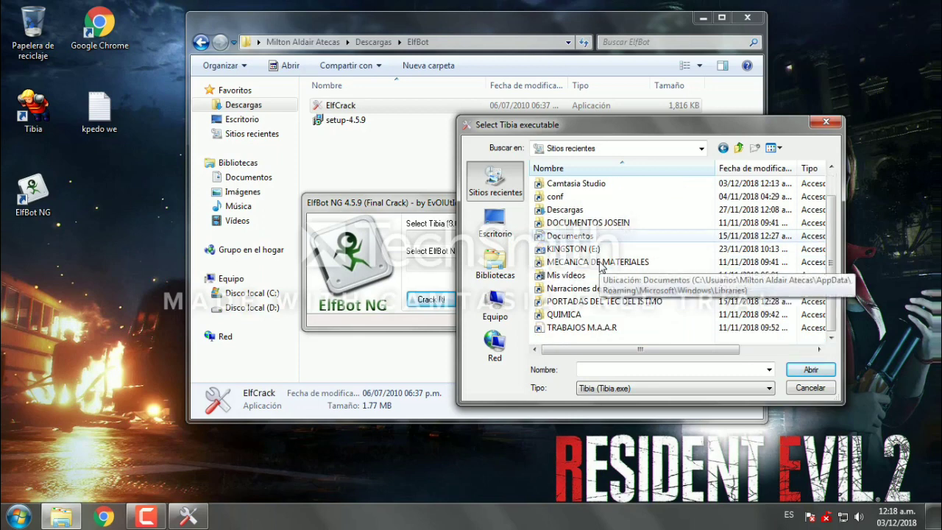
double_click(579, 212)
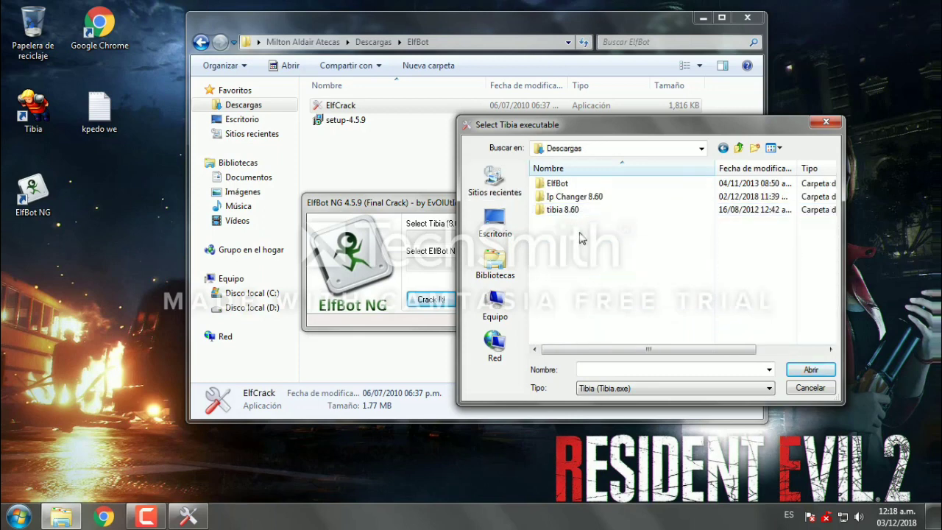
double_click(565, 210)
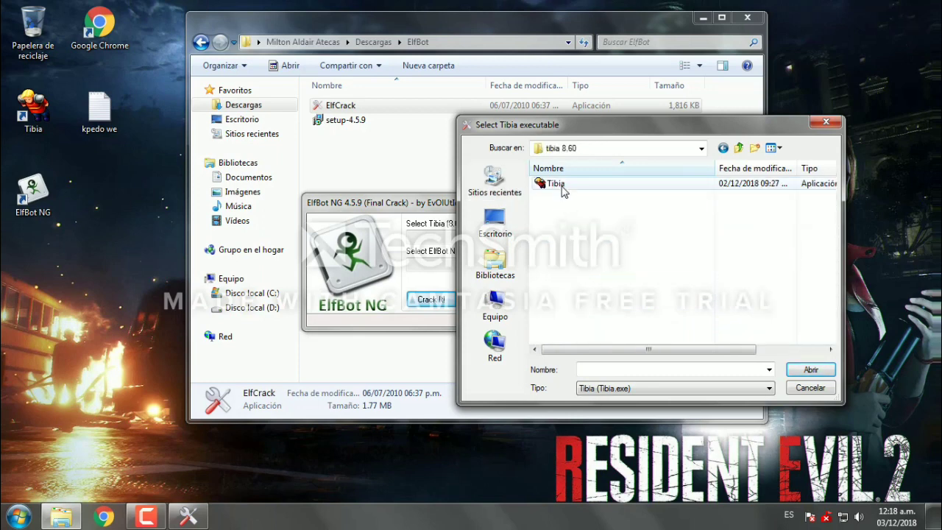
click(559, 184)
click(809, 370)
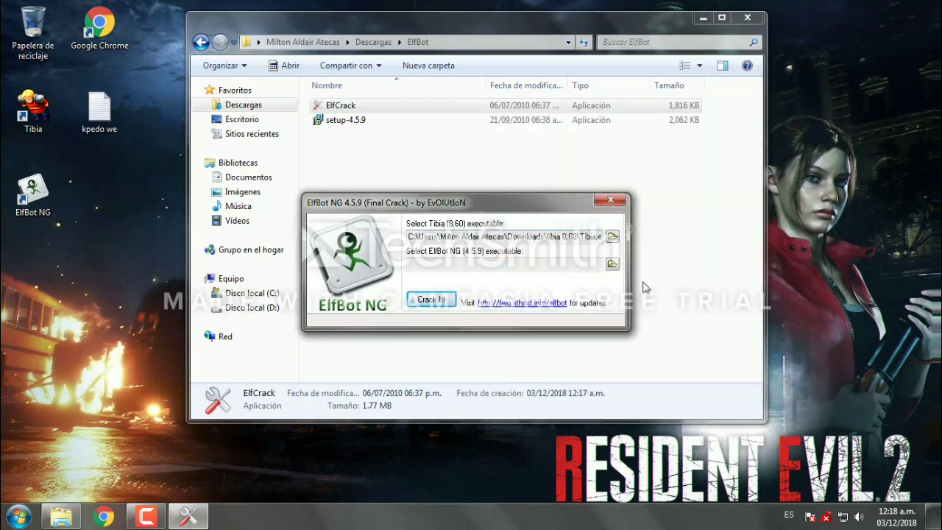
Step: Set the ElfBot NG executable to C:\Program Files (x86)\ElfBot NG\loader.exe
click(612, 265)
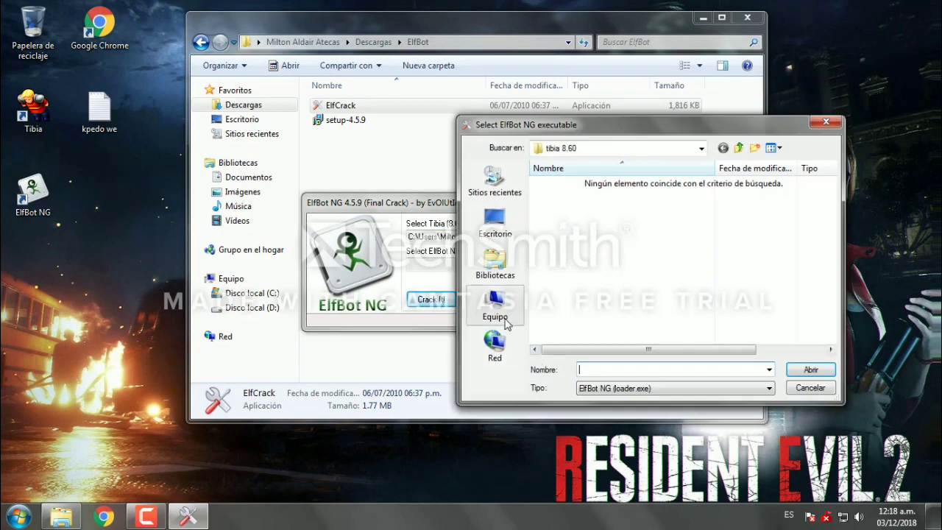
click(505, 321)
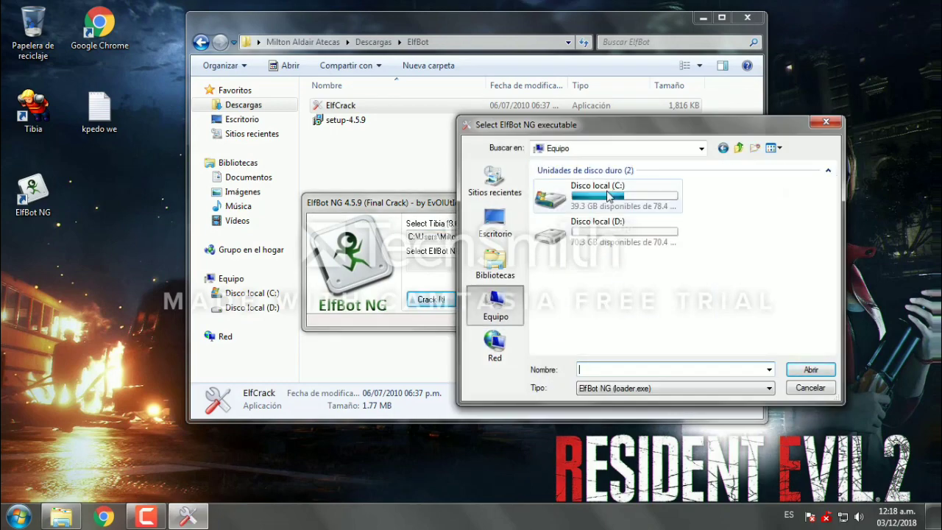
double_click(616, 200)
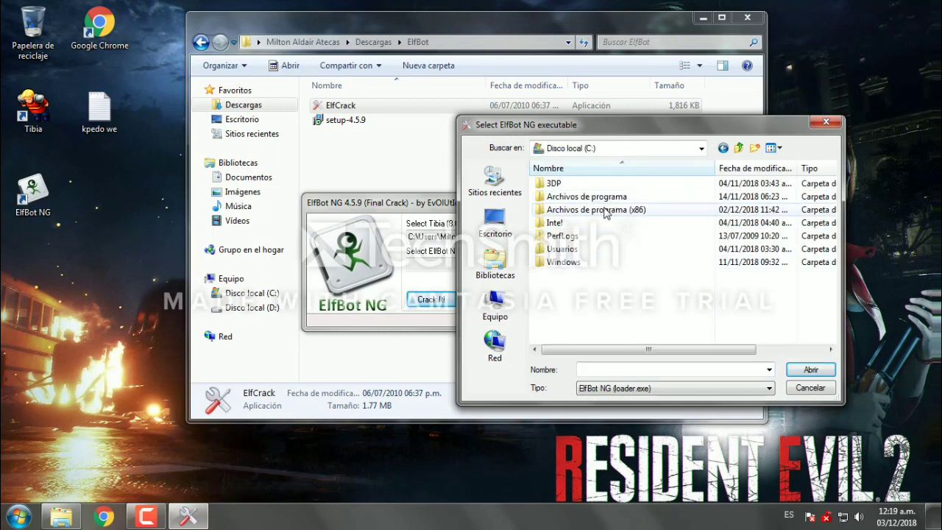
double_click(604, 211)
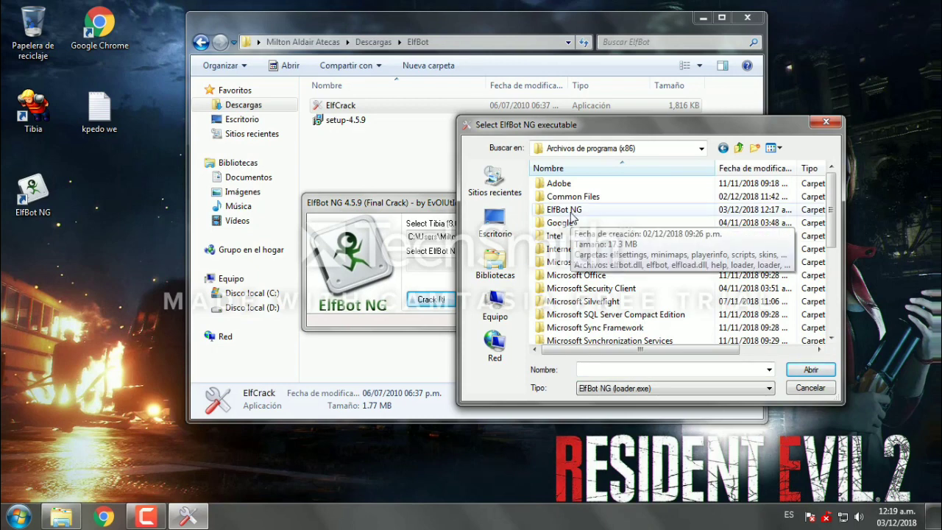
double_click(563, 209)
click(563, 262)
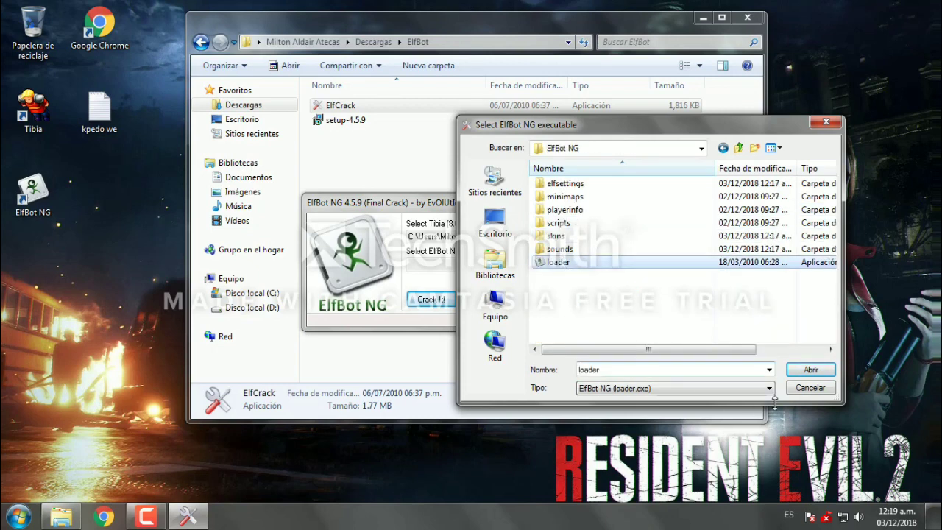
click(800, 371)
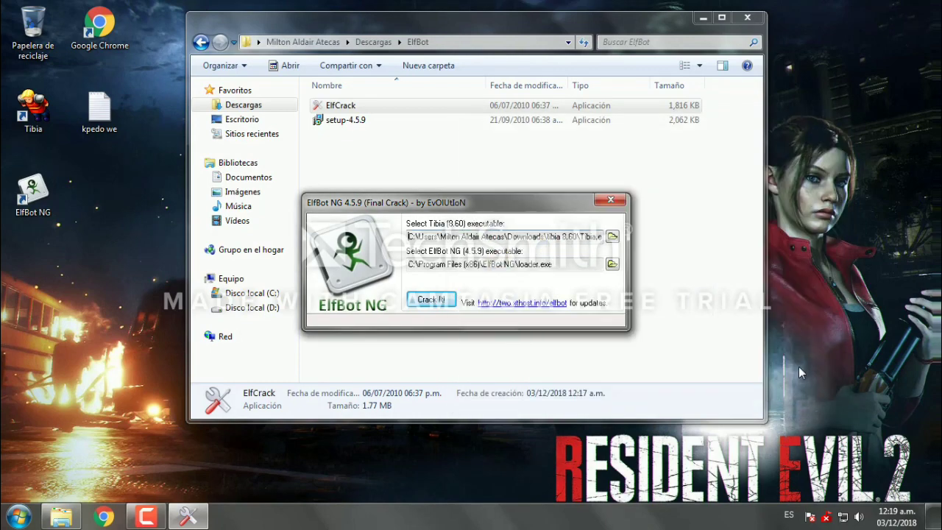
Step: Run Crack It to launch Tibia, dismiss the skin dialog, then close Tibia and ElfCrack
click(440, 303)
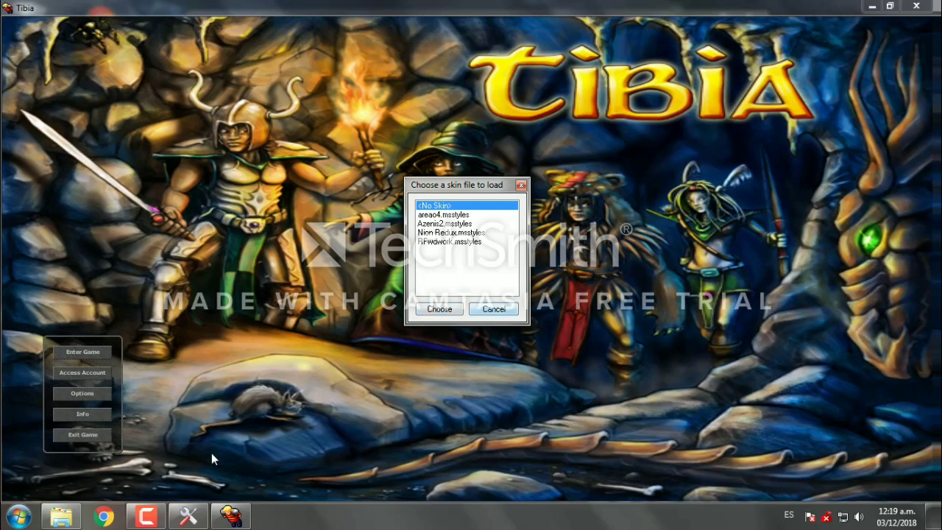
click(190, 516)
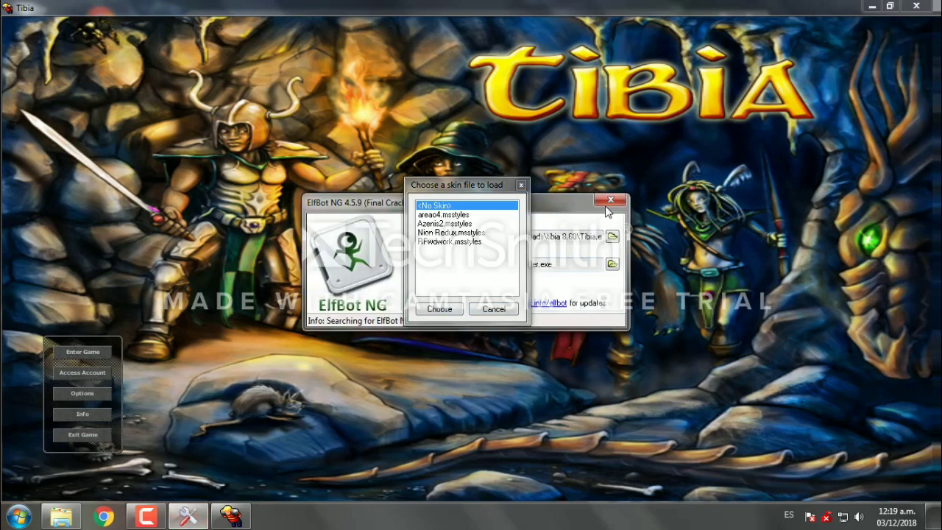
click(493, 309)
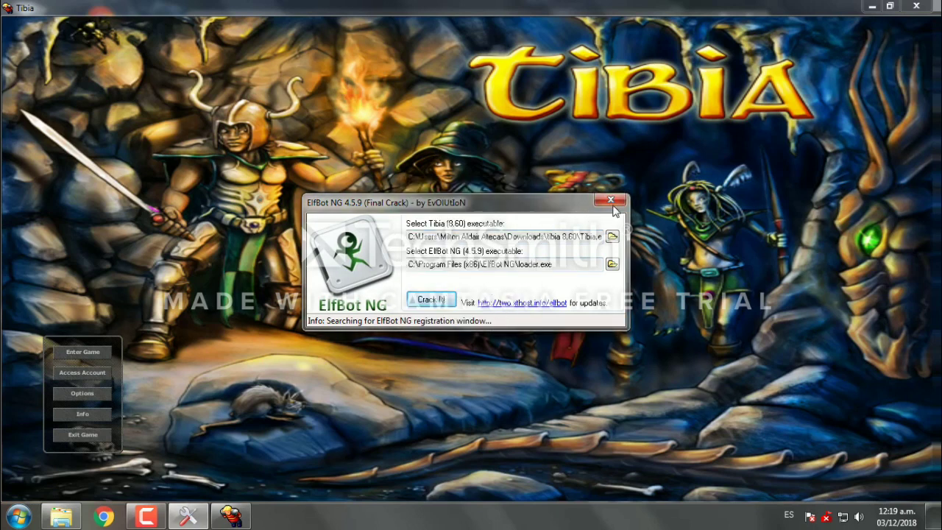
click(916, 5)
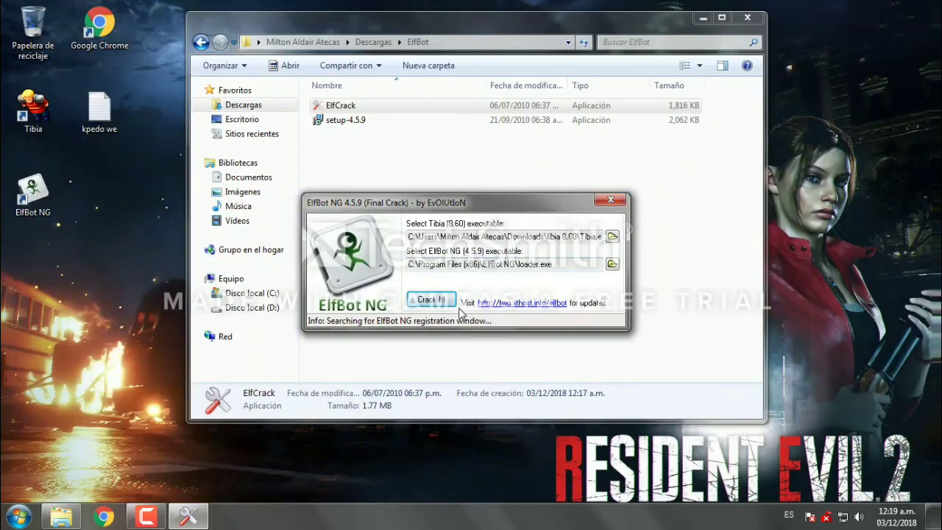
click(612, 201)
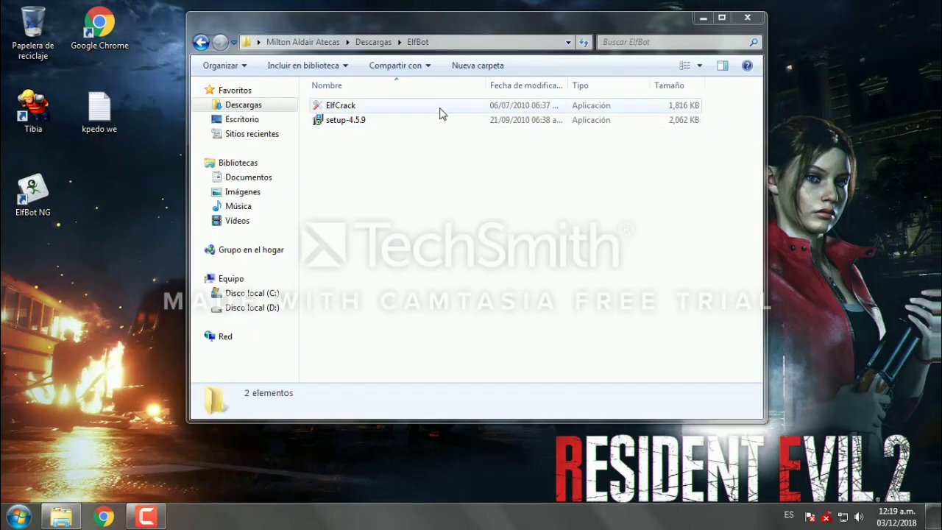
Step: Permanently delete the ElfBot folder from Descargas with Shift+Delete, then open Microsoft Security Essentials
click(423, 206)
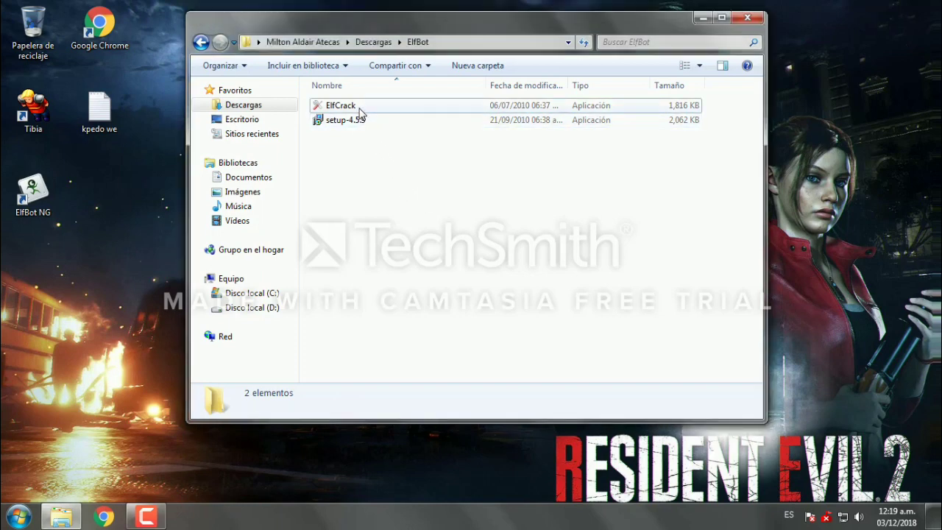
click(200, 42)
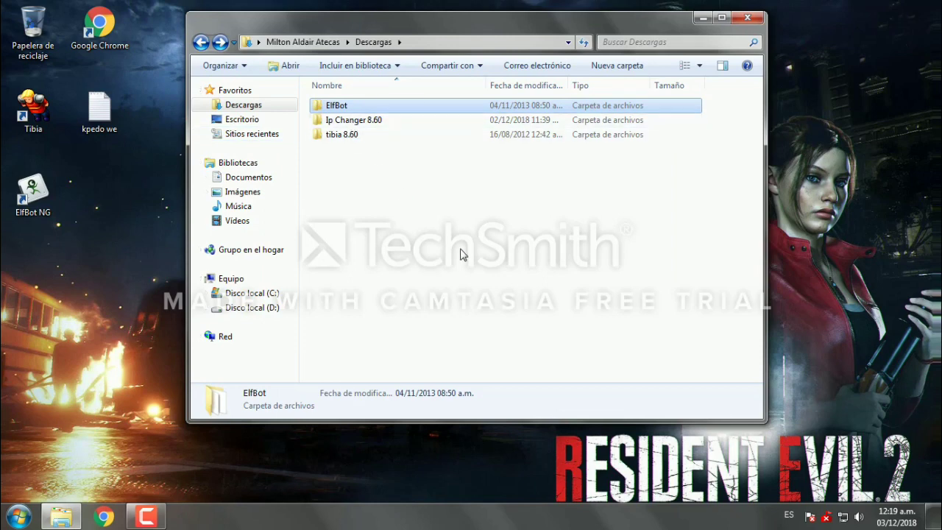
key(shift+Delete)
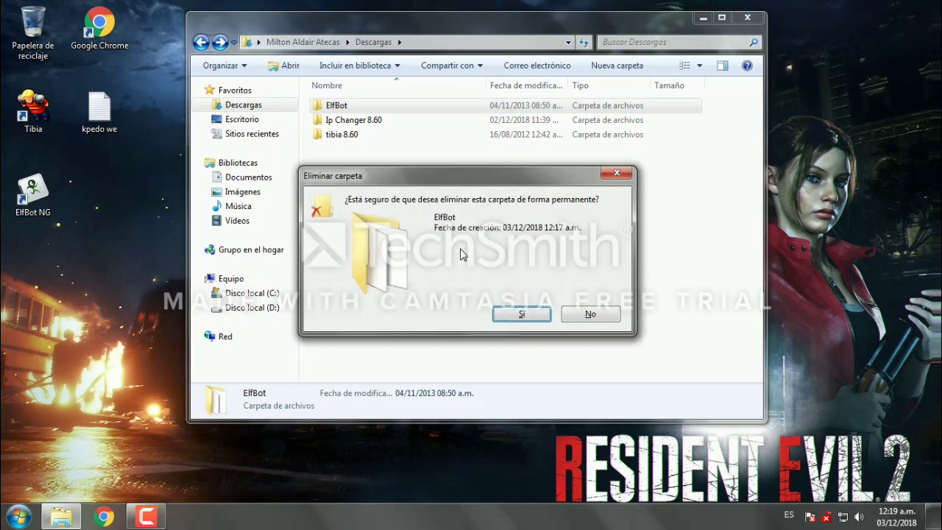
key(Return)
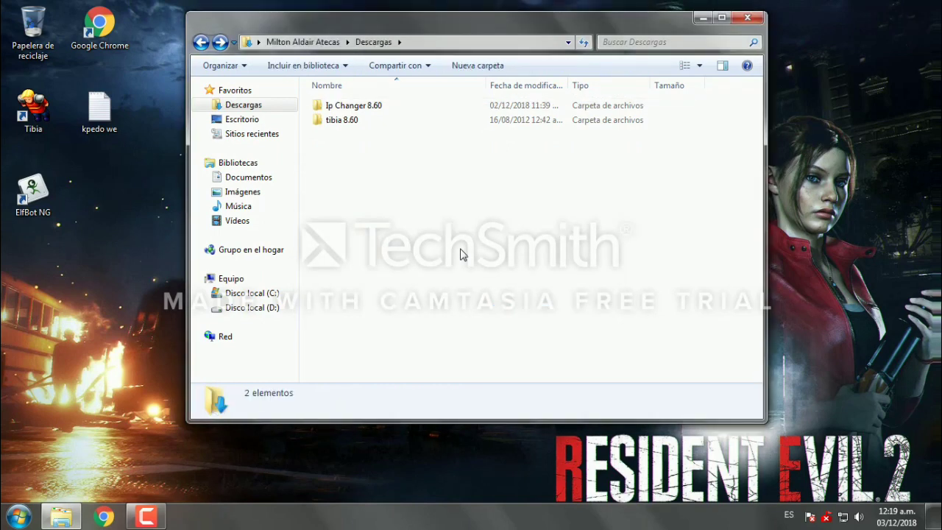
double_click(827, 517)
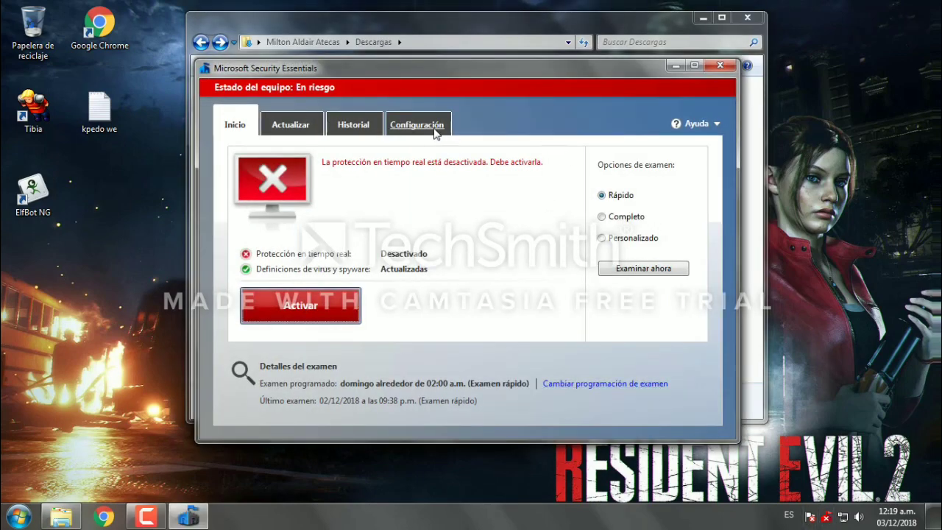
Step: Re-enable Protección en tiempo real in Security Essentials, save the change, and close the program
click(417, 125)
click(257, 184)
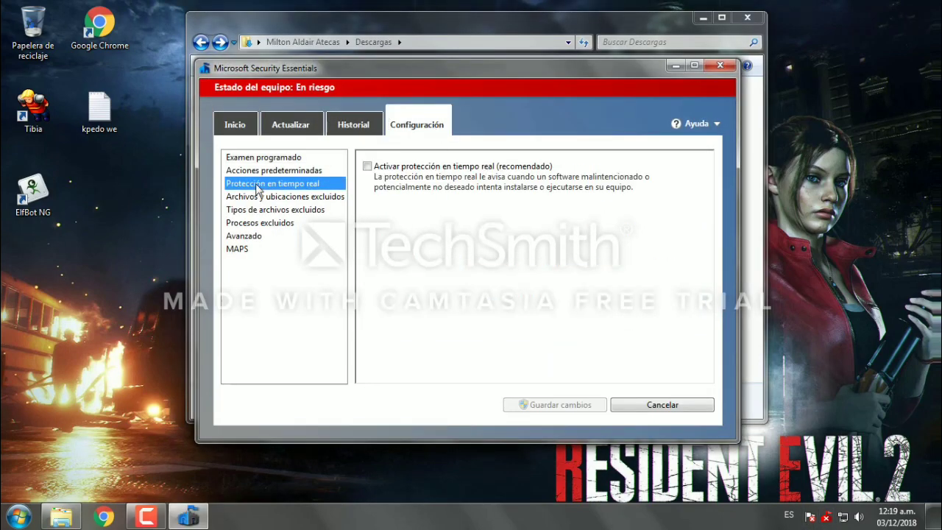
click(367, 167)
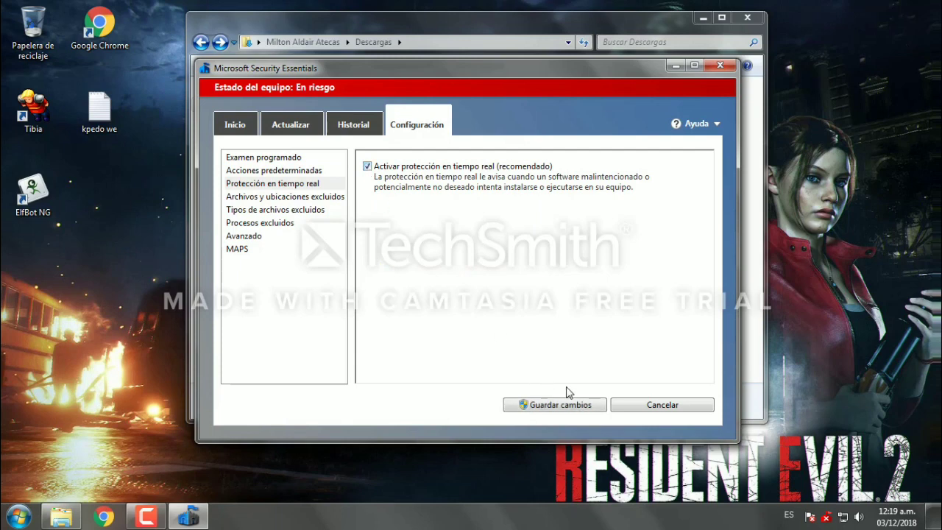
click(588, 405)
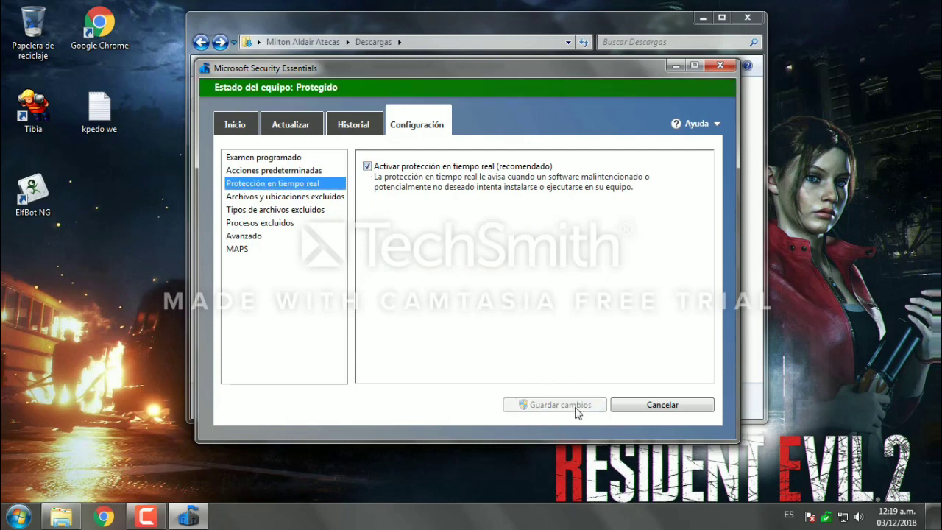
click(721, 66)
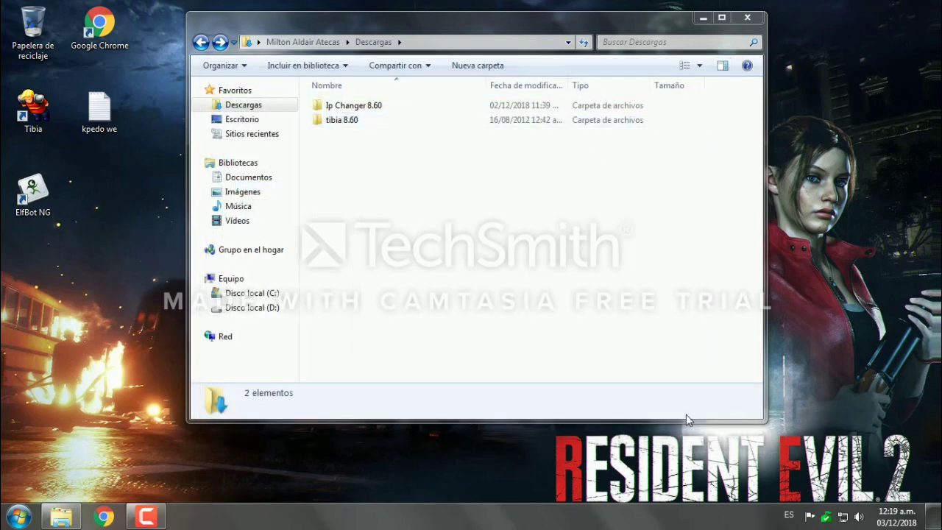
Step: Move the Descargas window further right and refresh its listing with Actualizar
drag(377, 24, 457, 26)
right_click(201, 227)
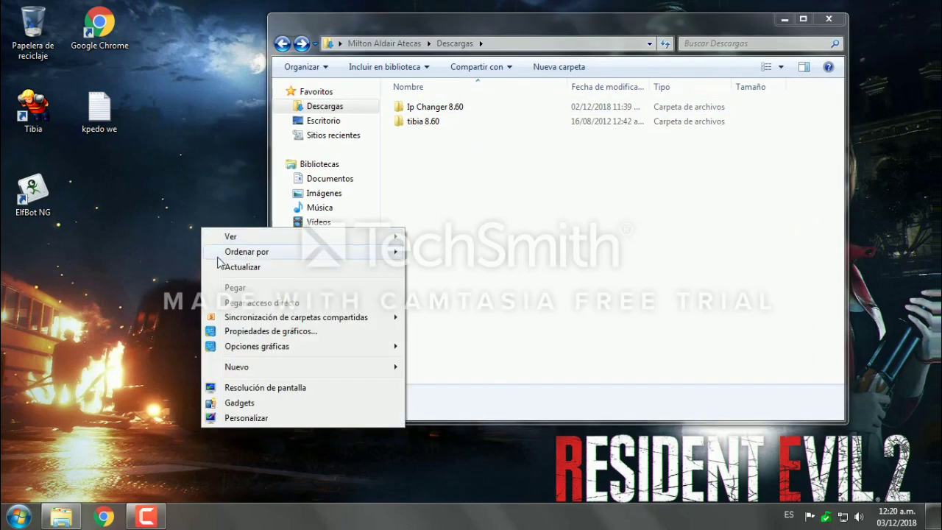
click(242, 267)
right_click(497, 180)
click(537, 236)
right_click(478, 182)
click(517, 240)
Step: Refresh Descargas again and open the Ip Changer 8.60 folder
right_click(478, 183)
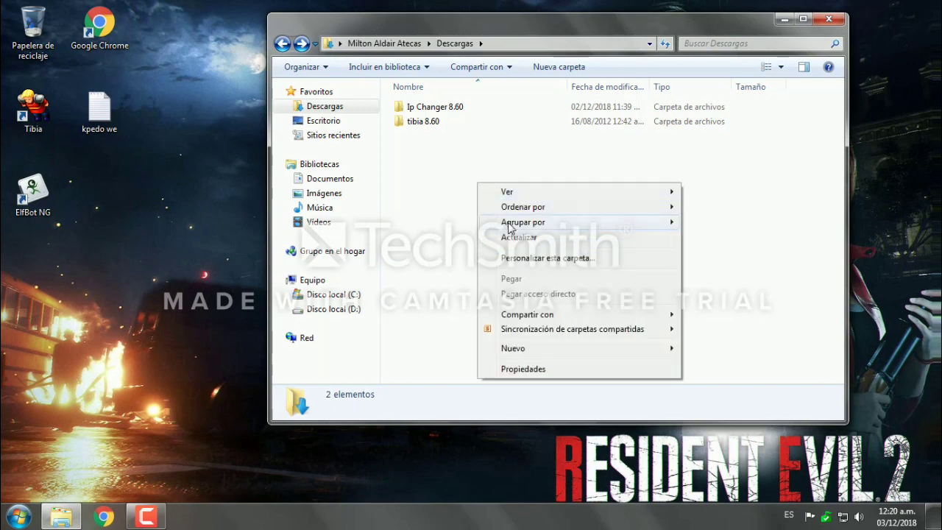
click(515, 240)
right_click(490, 200)
click(523, 254)
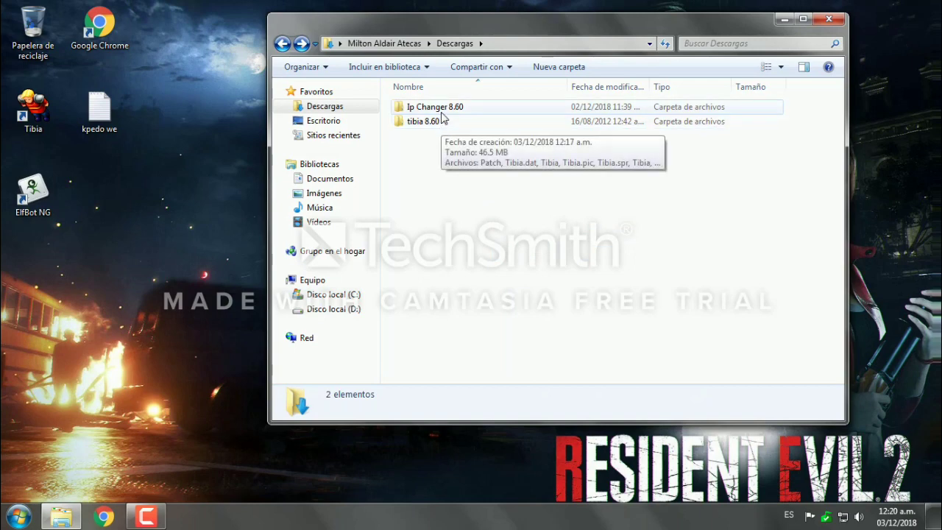
click(441, 113)
double_click(441, 111)
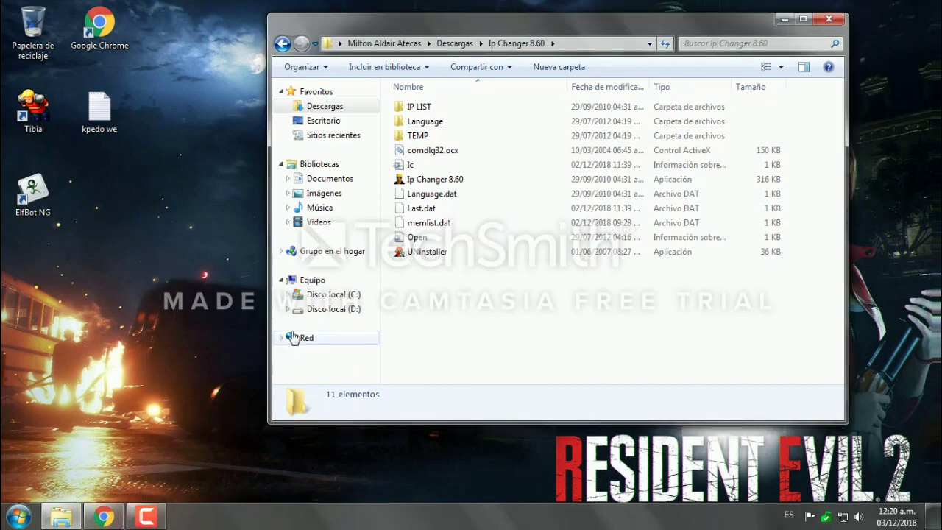
Step: Launch the Ip Changer 8.60 application and close the open Chrome window
double_click(482, 180)
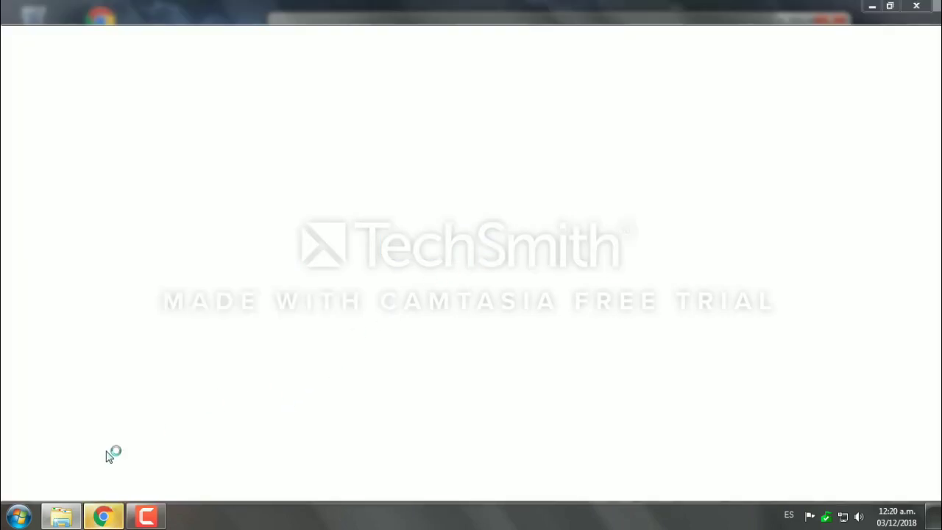
mouse_move(106, 518)
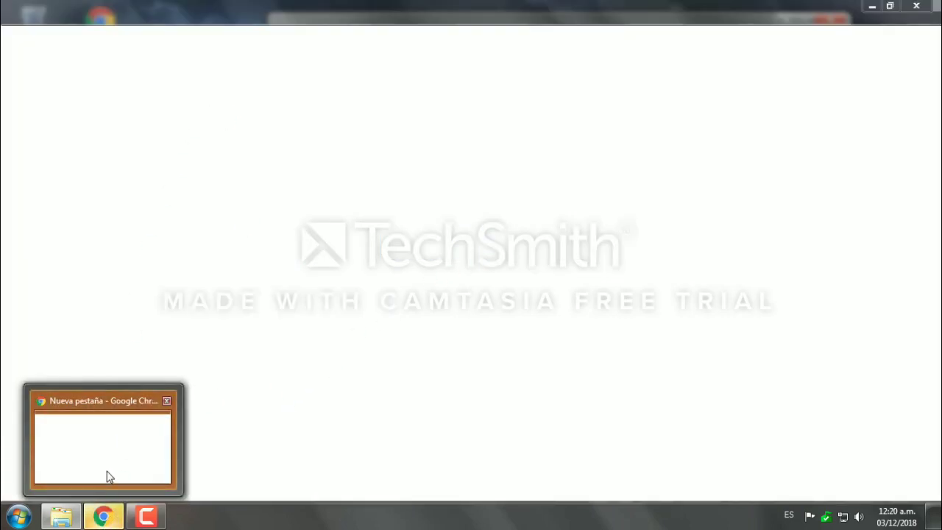
click(109, 473)
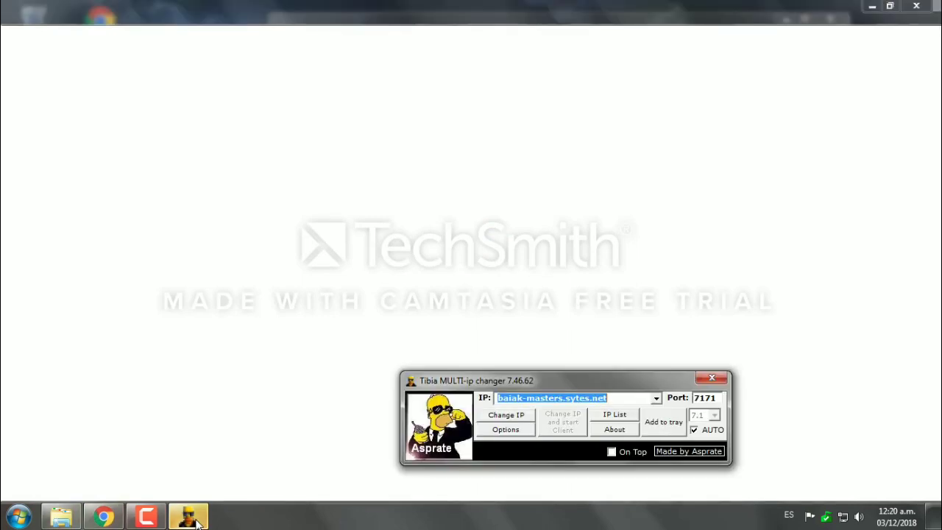
click(925, 7)
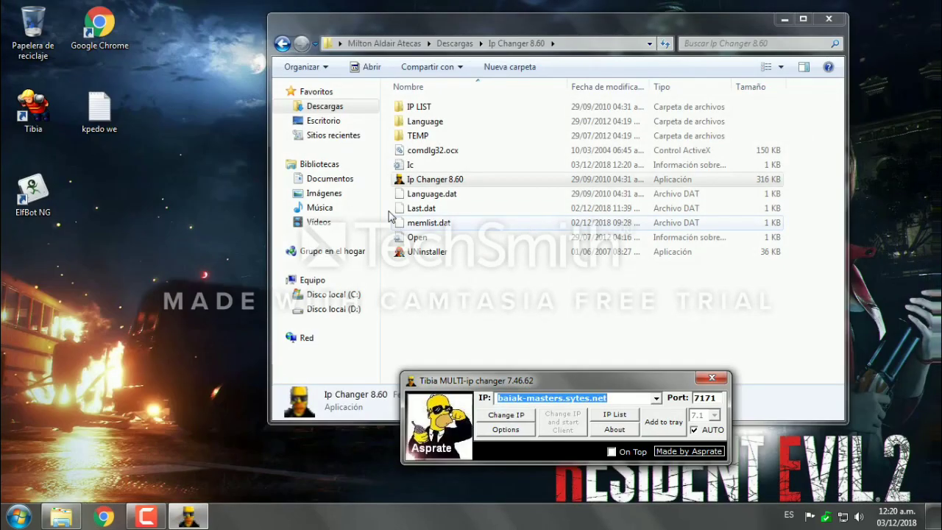
Step: Open the tibia 8.60 folder from Descargas and launch the Tibia client
click(283, 44)
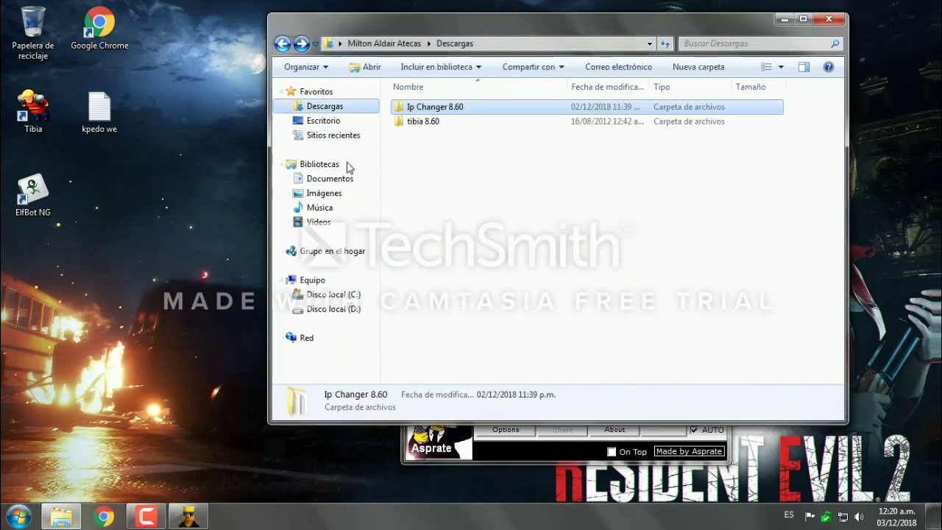
double_click(414, 122)
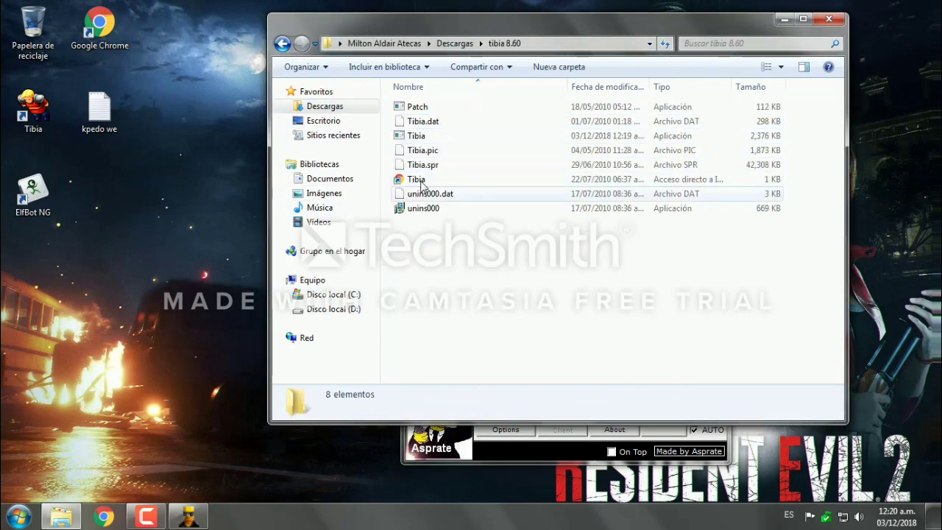
click(434, 138)
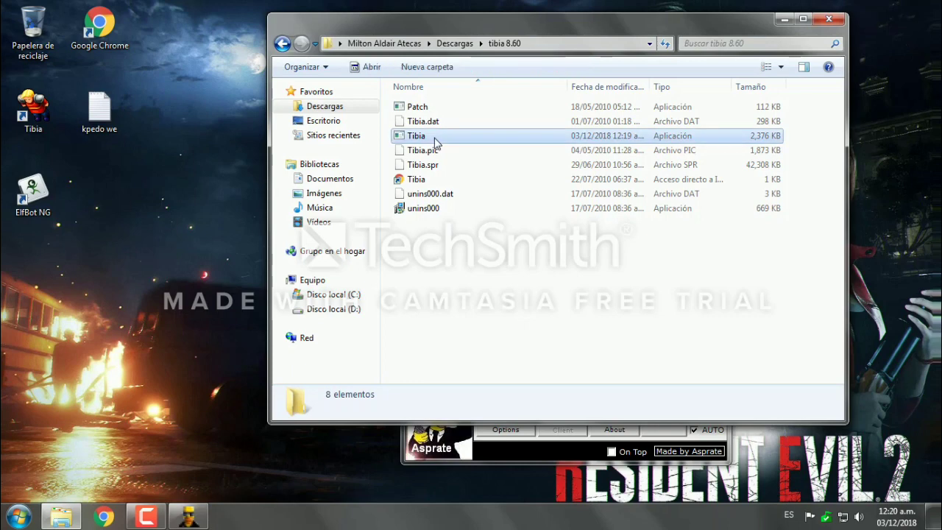
click(491, 448)
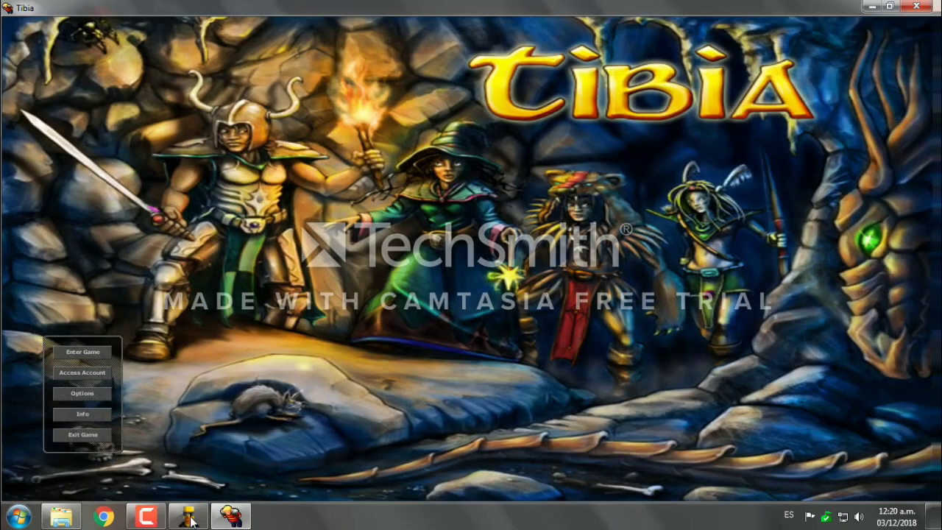
click(188, 515)
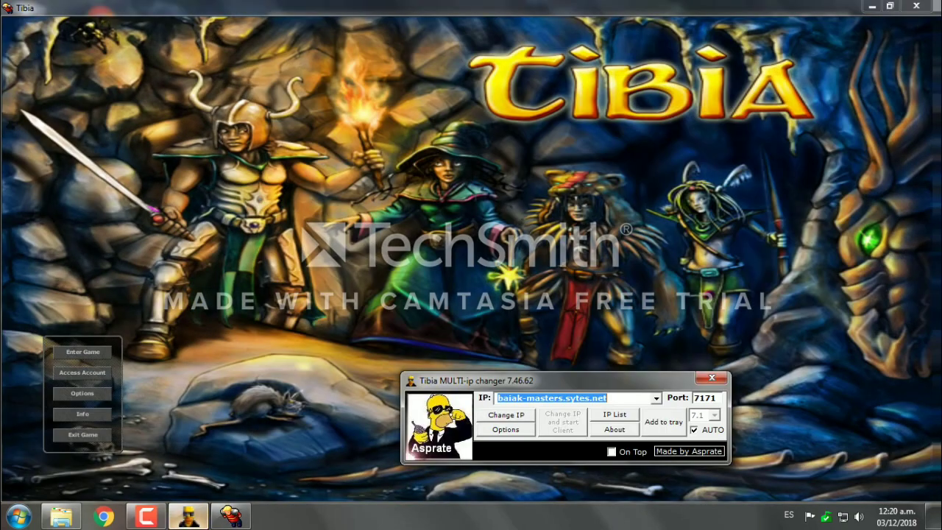
Step: Change the IP to baiak-masters.sytes.net port 7171, minimize Tibia, and close the folder
click(512, 417)
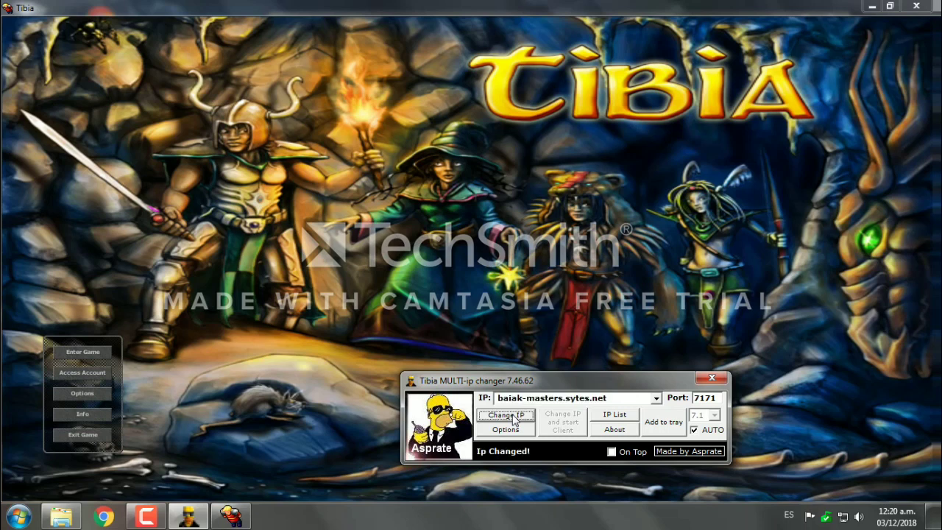
click(871, 6)
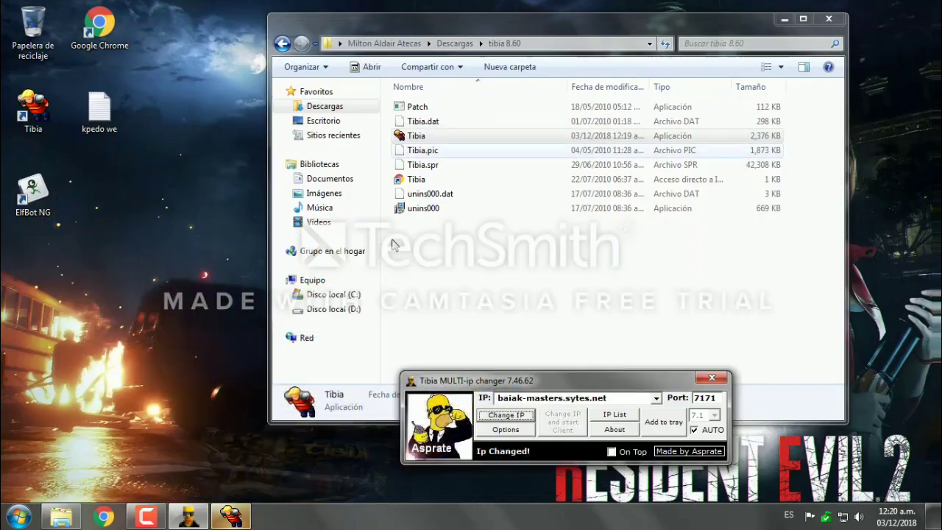
click(828, 18)
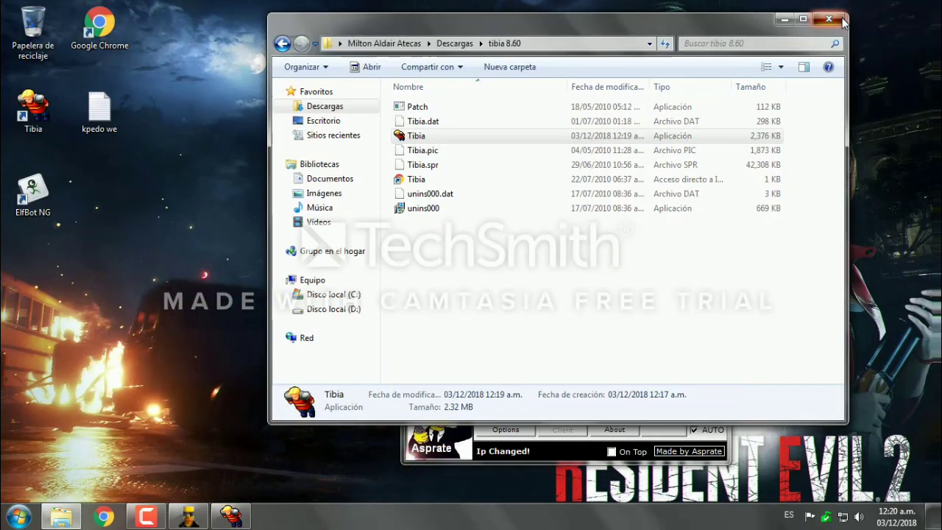
Step: Launch ElfBot NG with <No Skin> and move its bot panel to the upper right
double_click(33, 190)
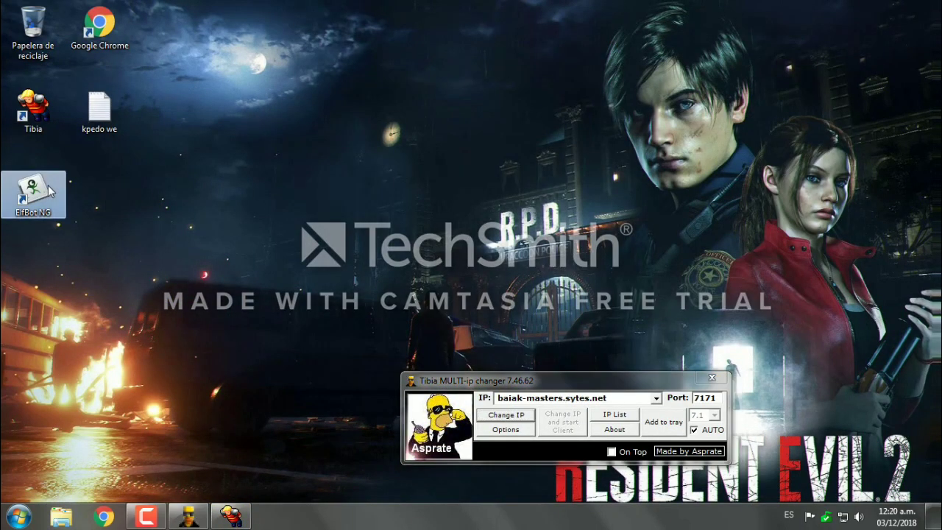
click(231, 515)
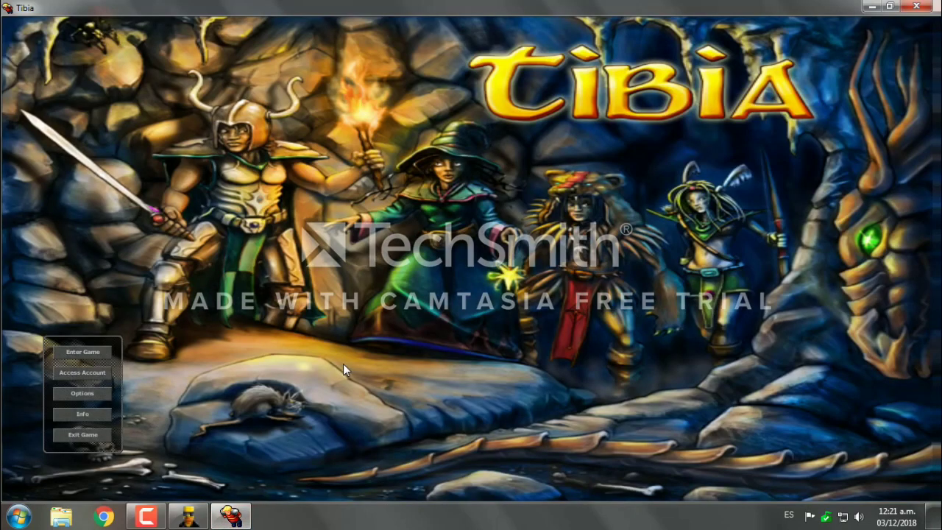
right_click(444, 141)
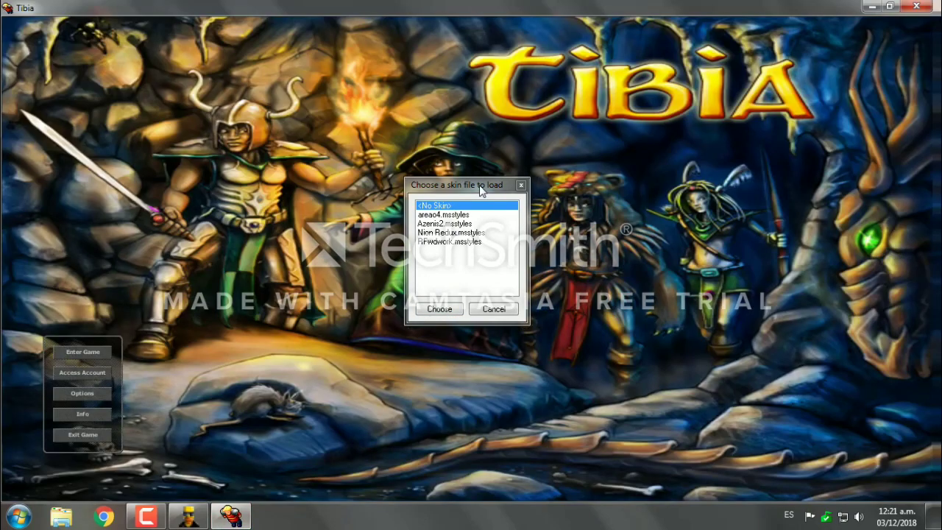
drag(479, 185, 501, 126)
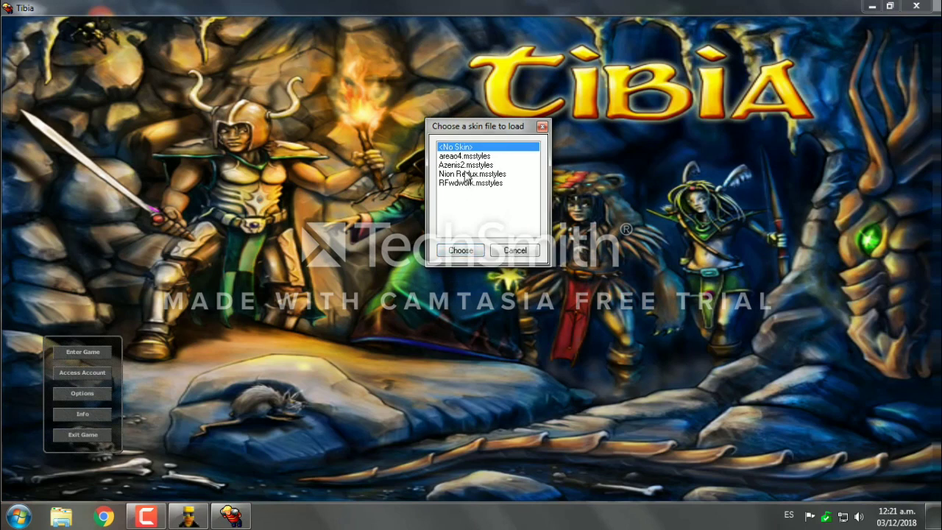
click(461, 251)
drag(545, 135, 607, 117)
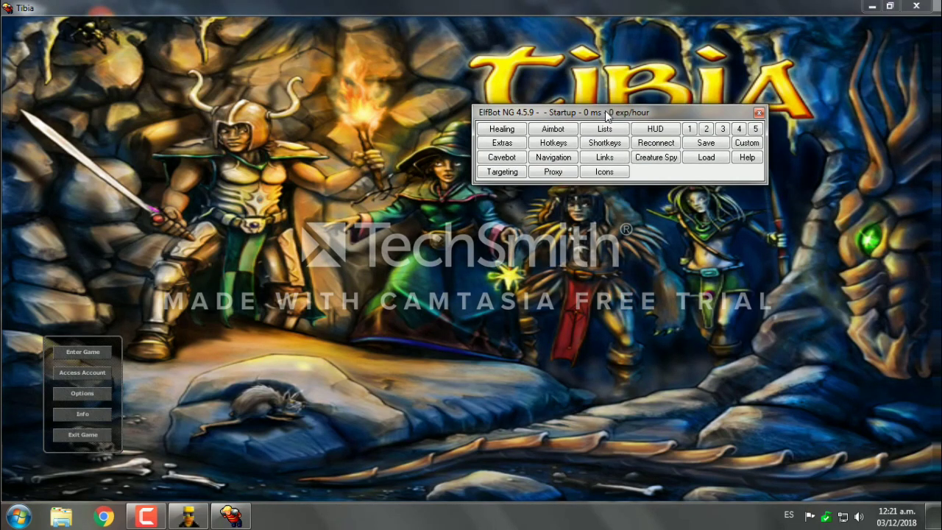
Step: Log in with the account credentials and enter the game with the second listed character
click(100, 352)
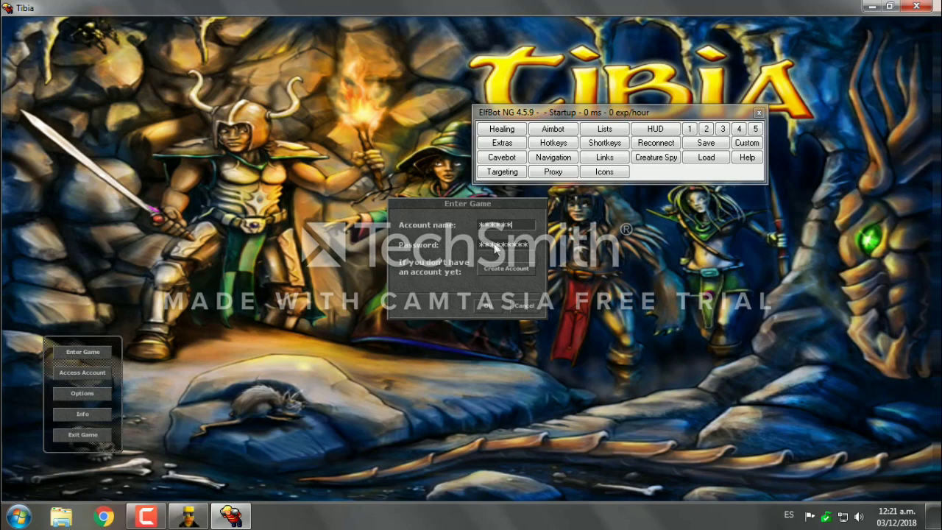
key(Return)
key(Down)
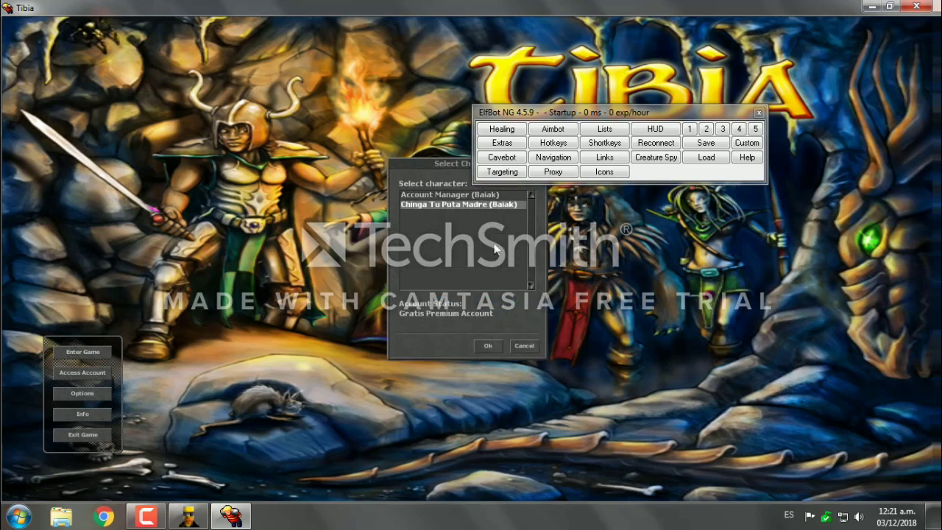
key(Return)
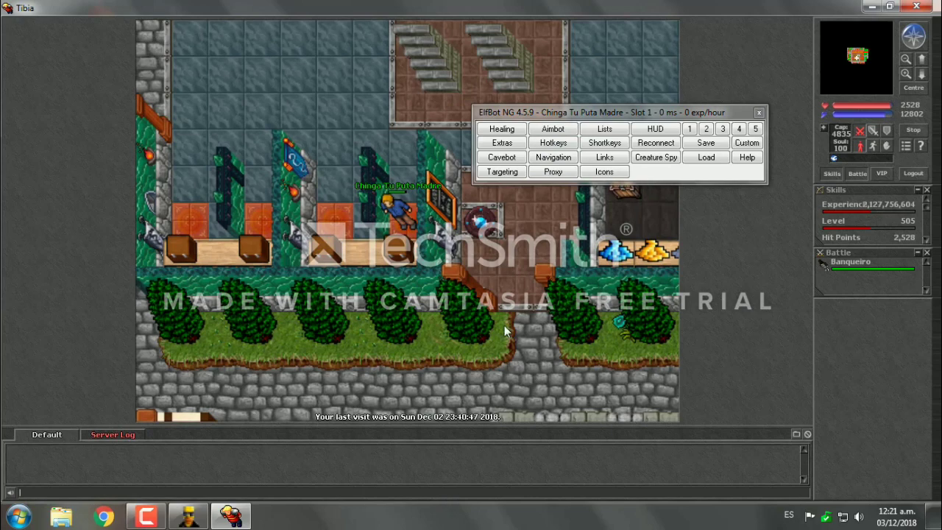
Step: Drag the ElfBot NG panel near the top of the screen and return to the game window
drag(597, 111, 637, 26)
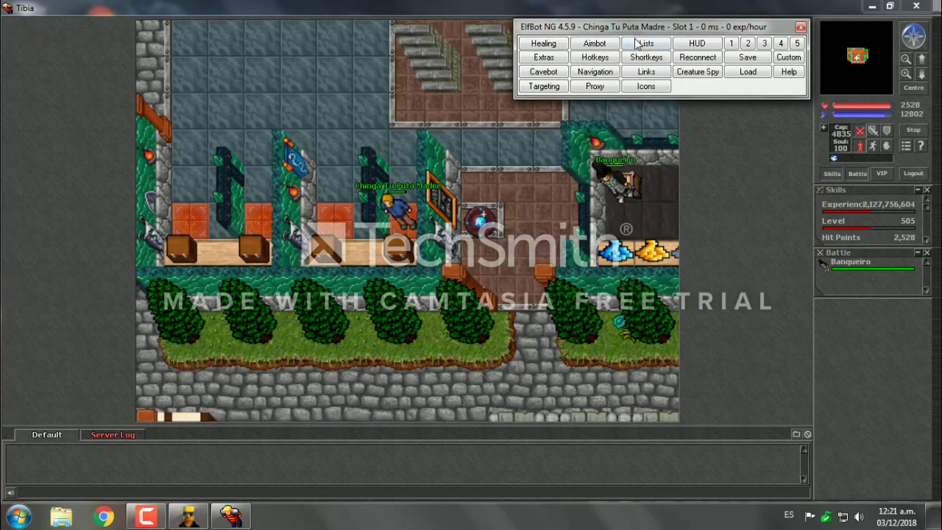
click(649, 488)
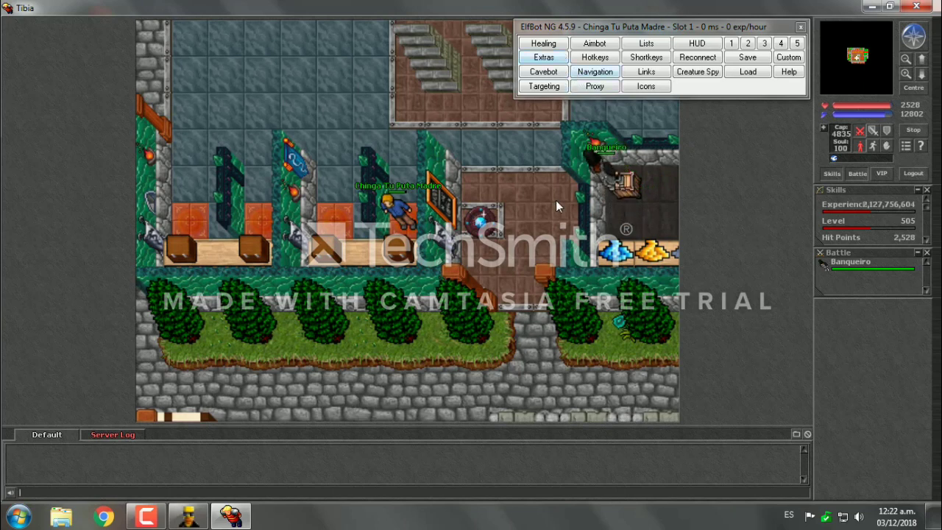
shift+click(428, 213)
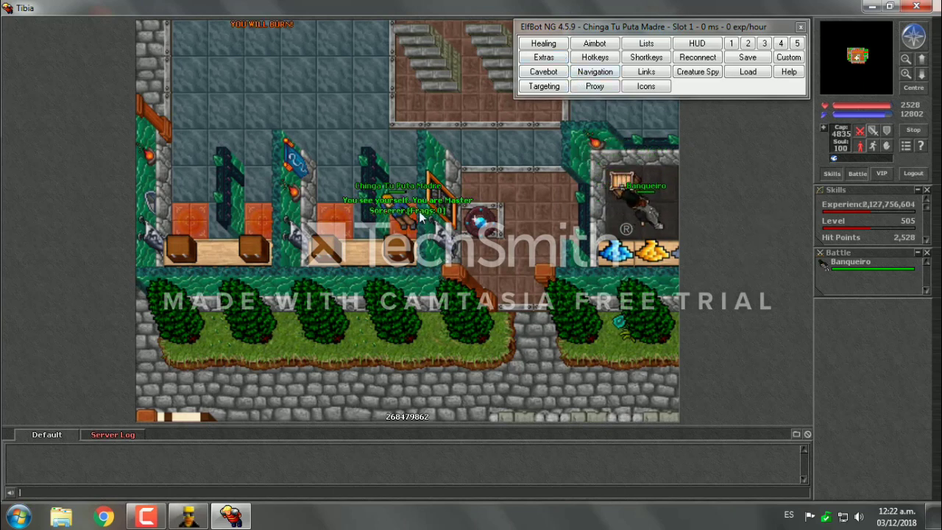
Step: Open ElfBot's Healing window and position it over the game view
click(558, 48)
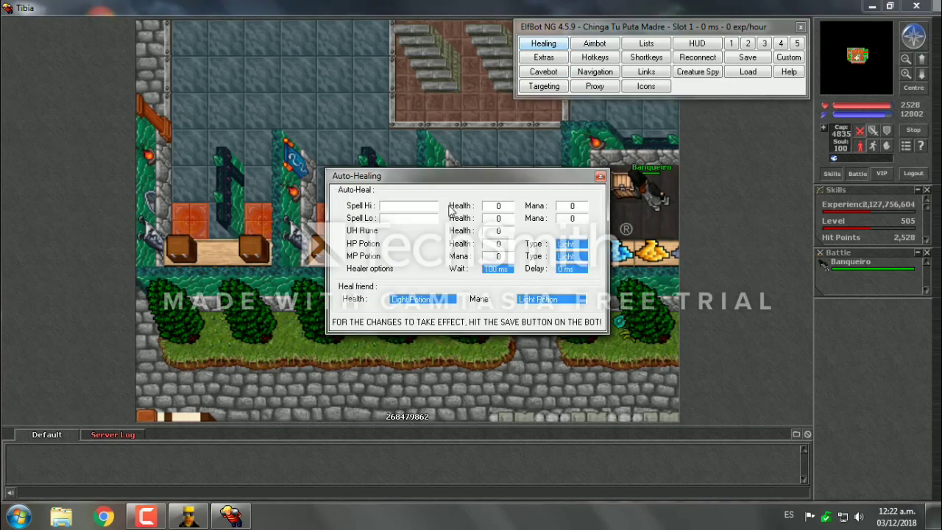
drag(457, 186, 525, 177)
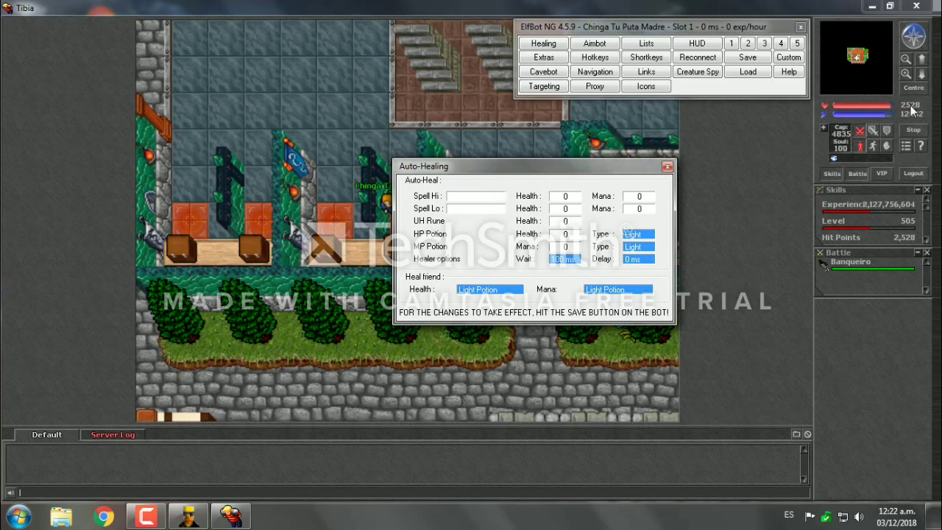
click(667, 166)
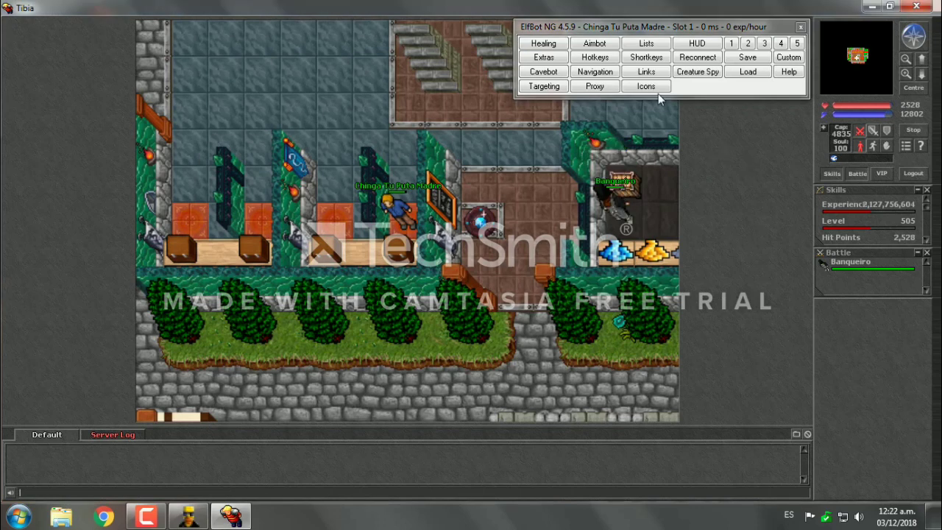
click(557, 44)
mouse_move(514, 171)
mouse_down()
mouse_move(434, 145)
mouse_move(378, 153)
mouse_up()
drag(509, 235, 593, 262)
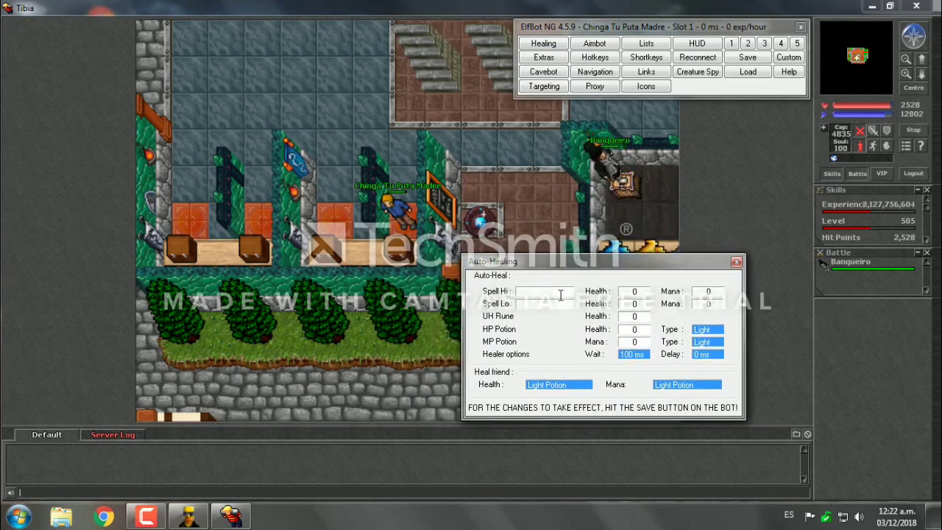
Step: Set Spell Hi to 'exura gran' with Health 2550 and Mana 120
click(562, 291)
text(exura gran)
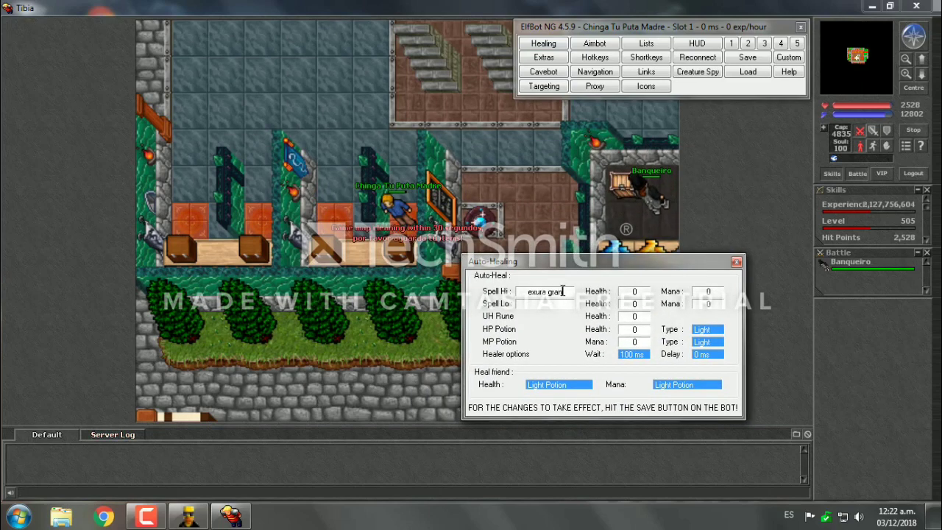
click(629, 292)
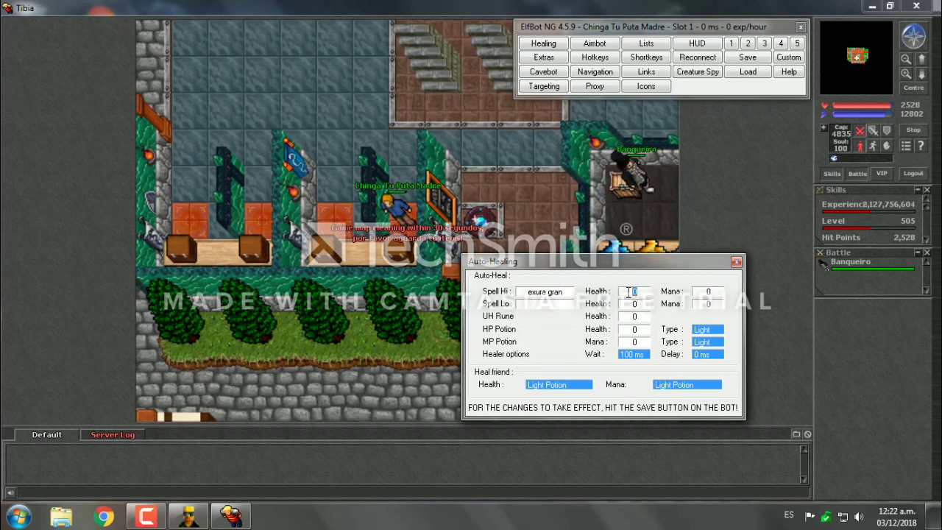
text(2550)
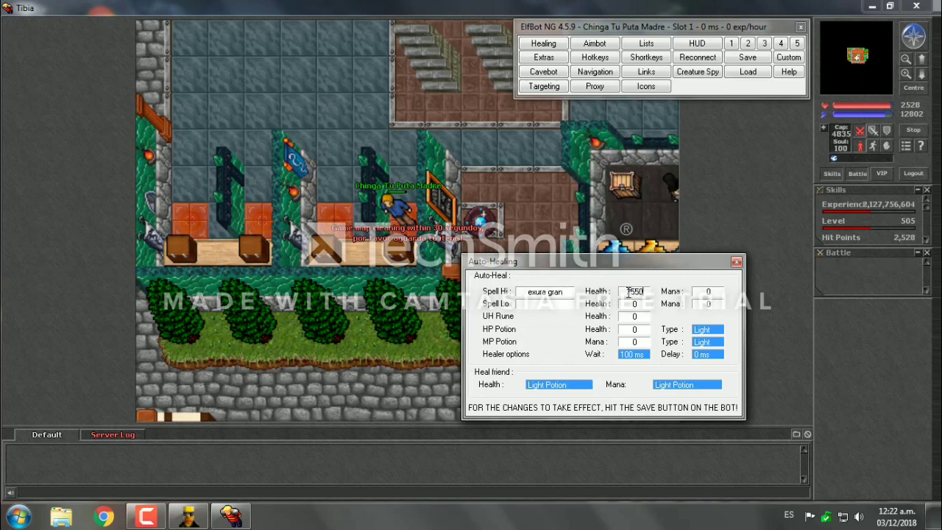
key(Tab)
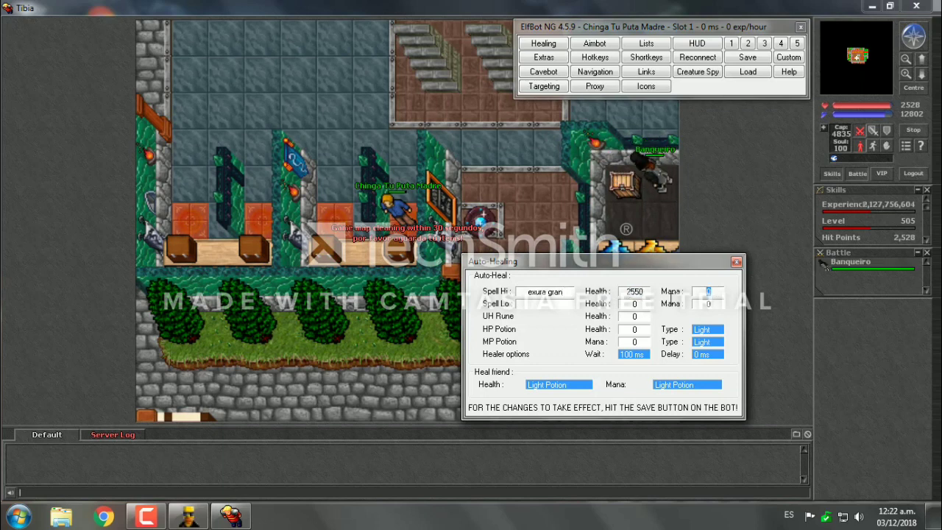
text(120)
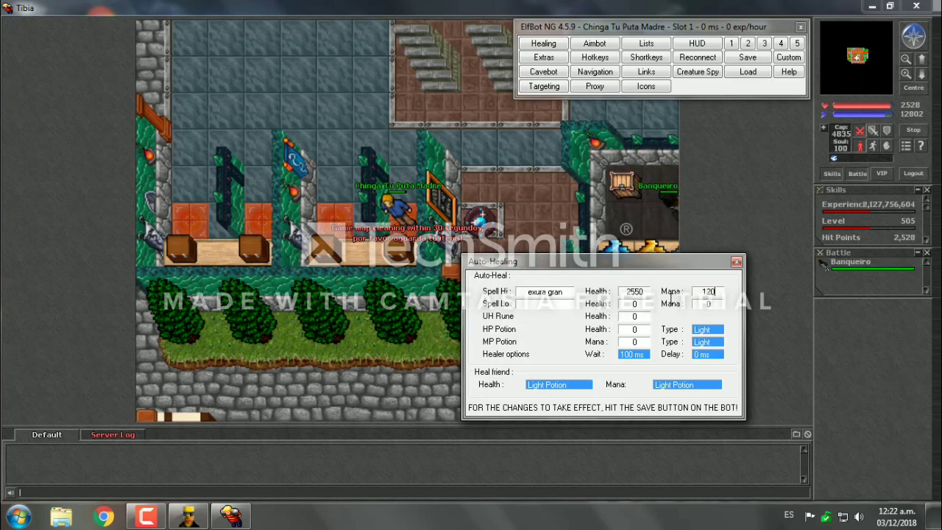